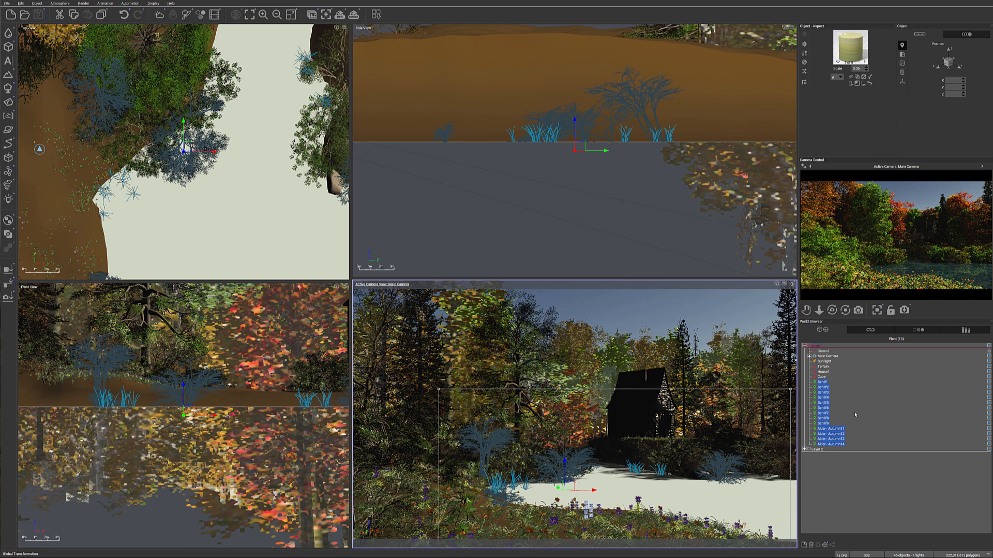
Move the selected plants into Layer 2 and rename that layer Plants.
{"action": "left_click_drag", "start_coordinate": [831, 452], "coordinate": [828, 449]}
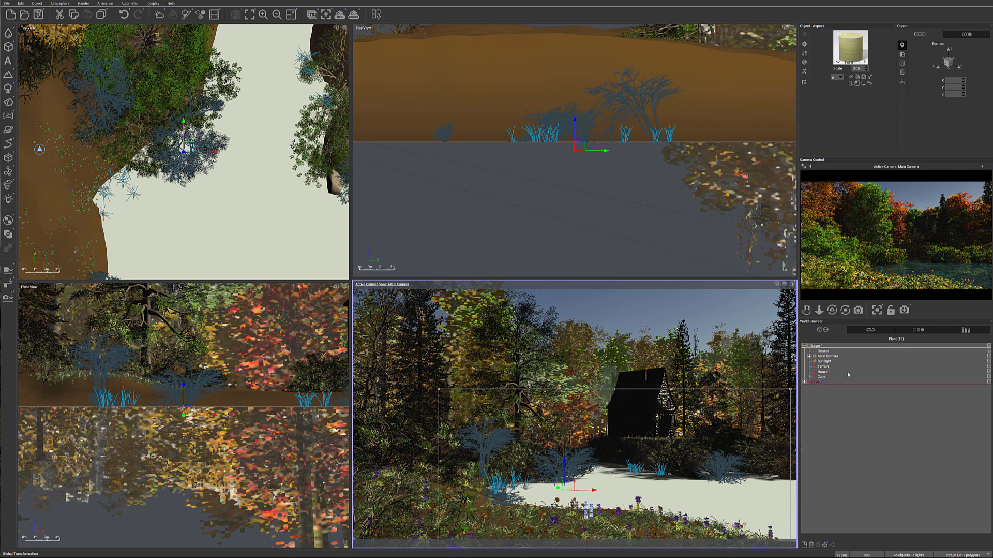
{"action": "left_click", "coordinate": [823, 382]}
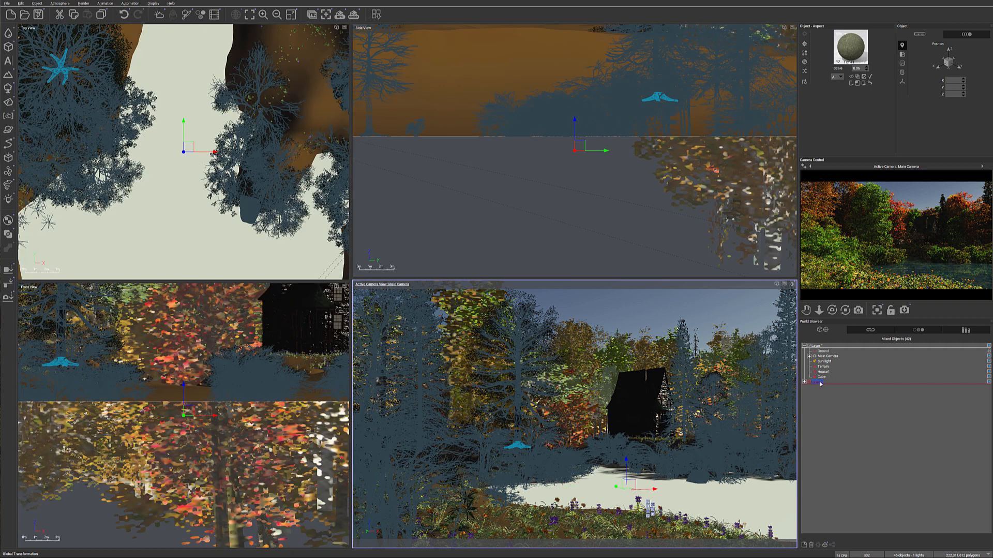
{"action": "double_click", "coordinate": [829, 382]}
{"action": "key", "text": "BackSpace"}
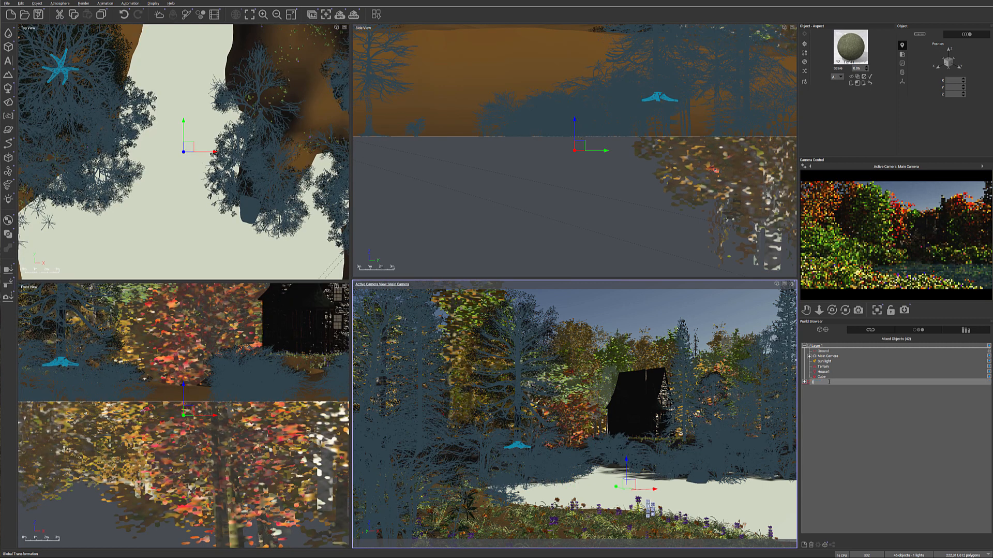
{"action": "type", "text": "Plants"}
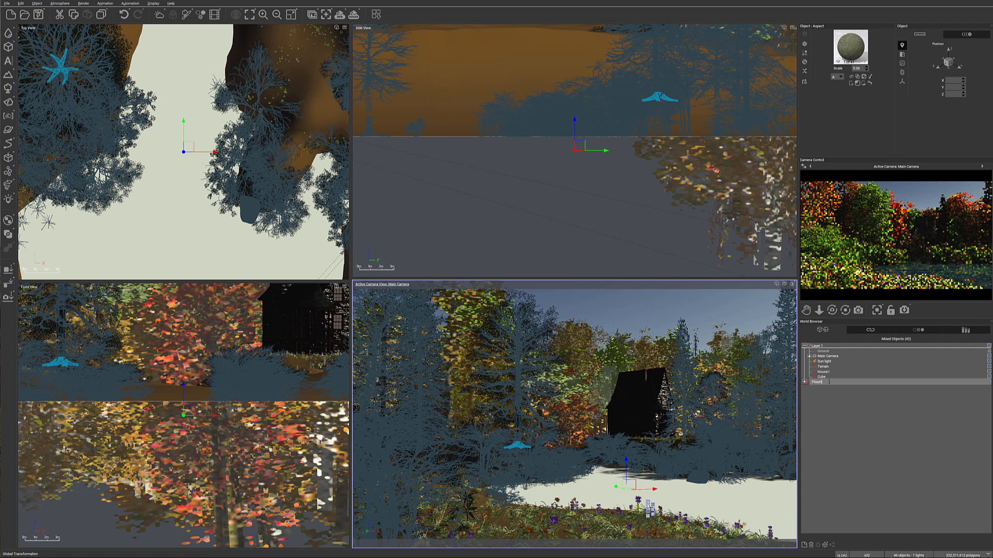
{"action": "key", "text": "Return"}
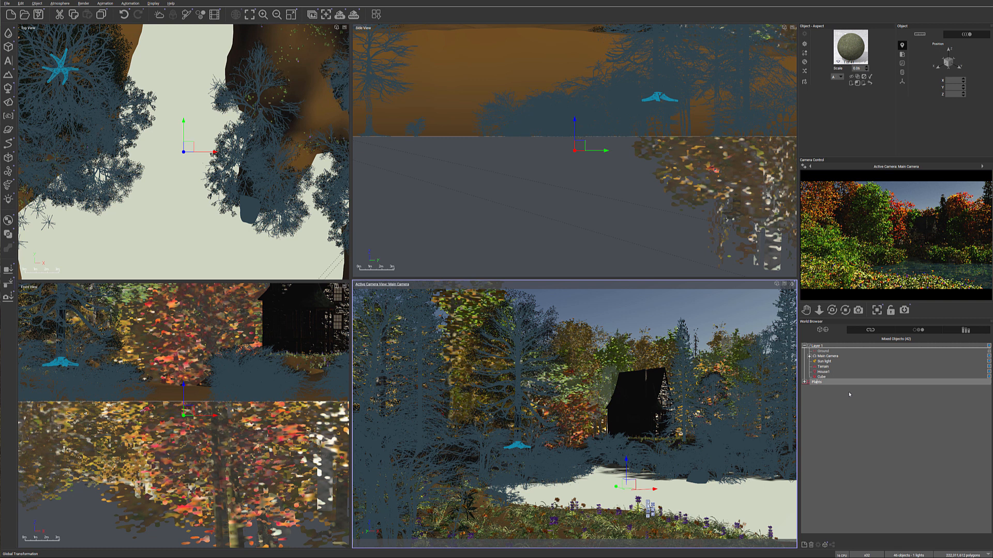
Move the rock object out of the Plants layer and into Layer 1, leaving the Plants layer collapsed.
{"action": "left_click", "coordinate": [823, 370]}
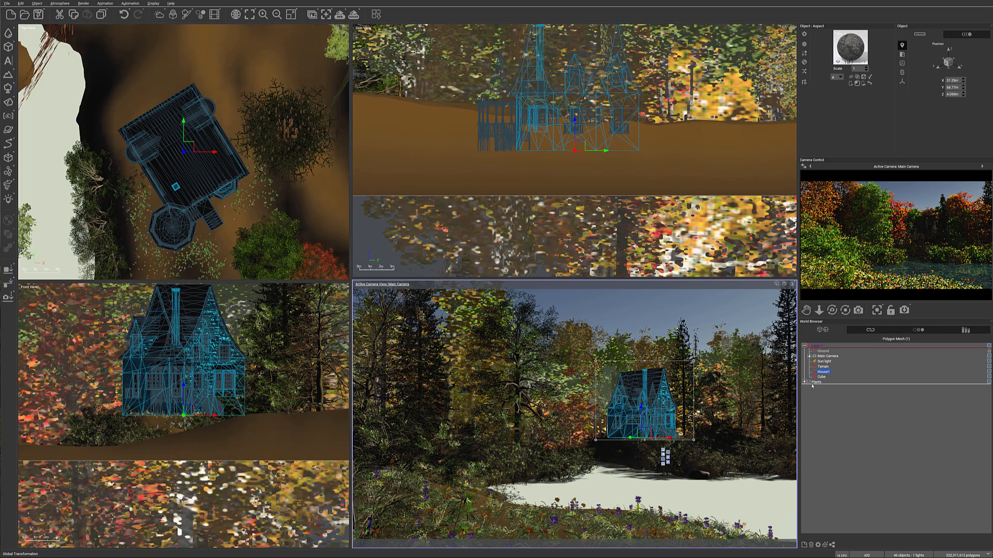
{"action": "left_click", "coordinate": [804, 381]}
{"action": "left_click", "coordinate": [829, 382]}
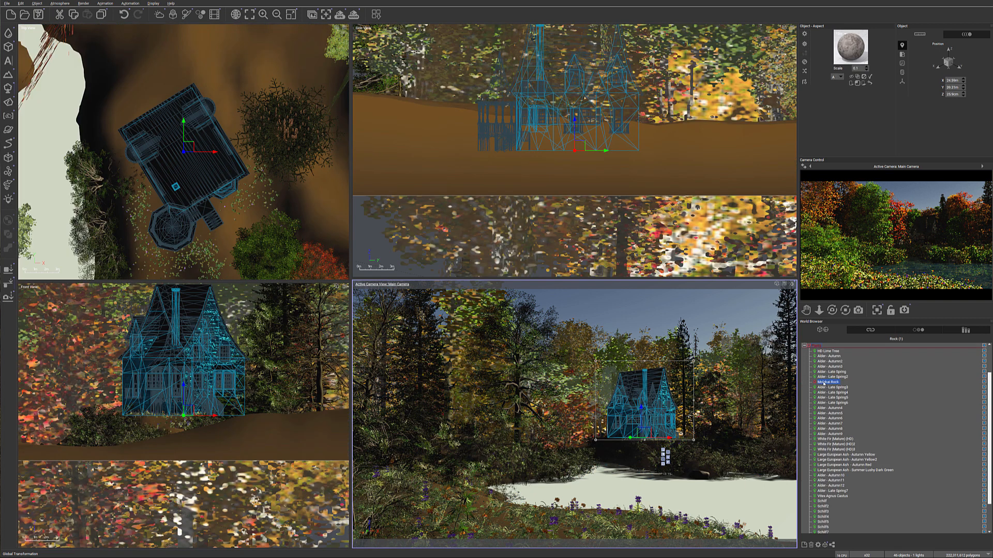
{"action": "left_click_drag", "start_coordinate": [829, 383], "coordinate": [850, 378]}
{"action": "left_click", "coordinate": [805, 387]}
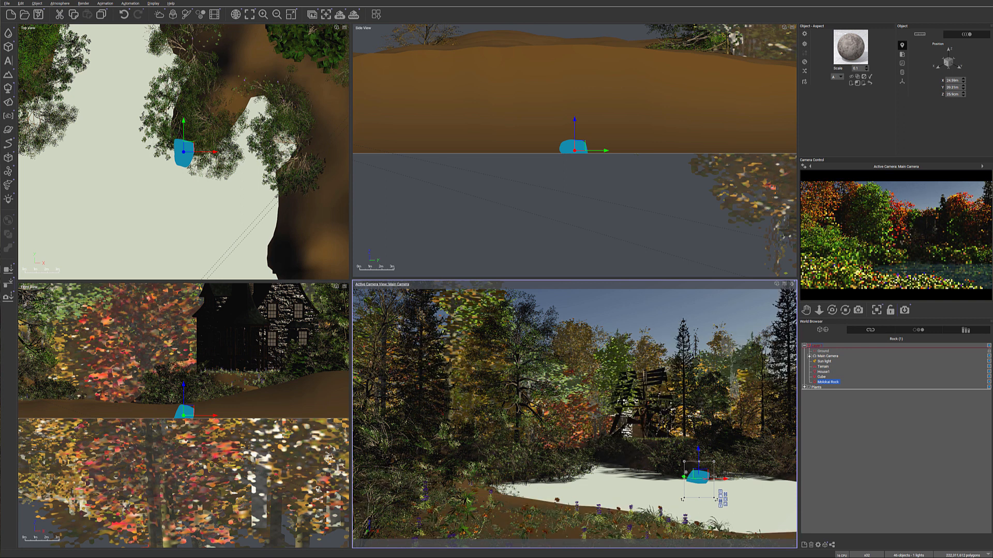
Reposition the sun light in the Top View to about X 392 m, Y -78 m and refresh the camera preview.
{"action": "left_click", "coordinate": [822, 361]}
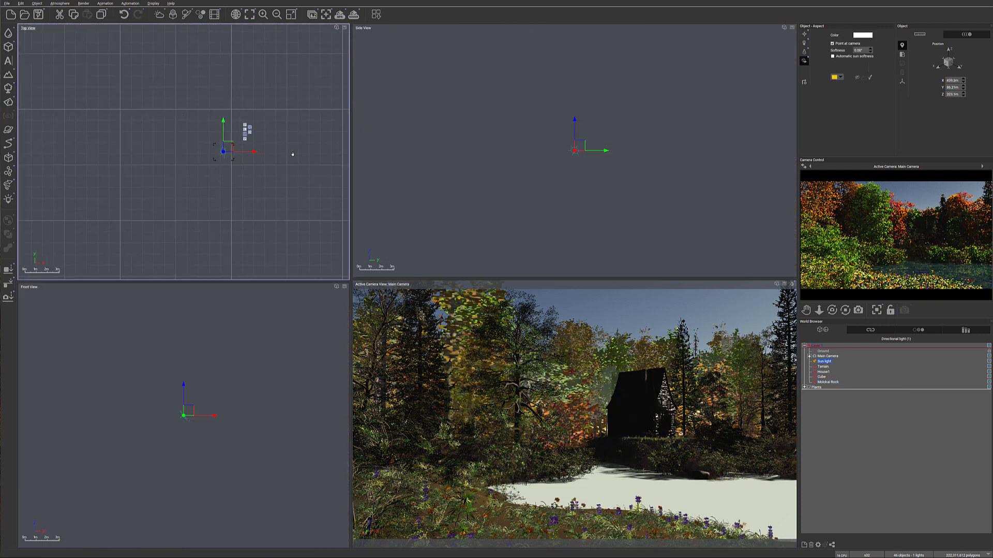
{"action": "scroll", "coordinate": [299, 157], "scroll_direction": "down", "scroll_amount": 10}
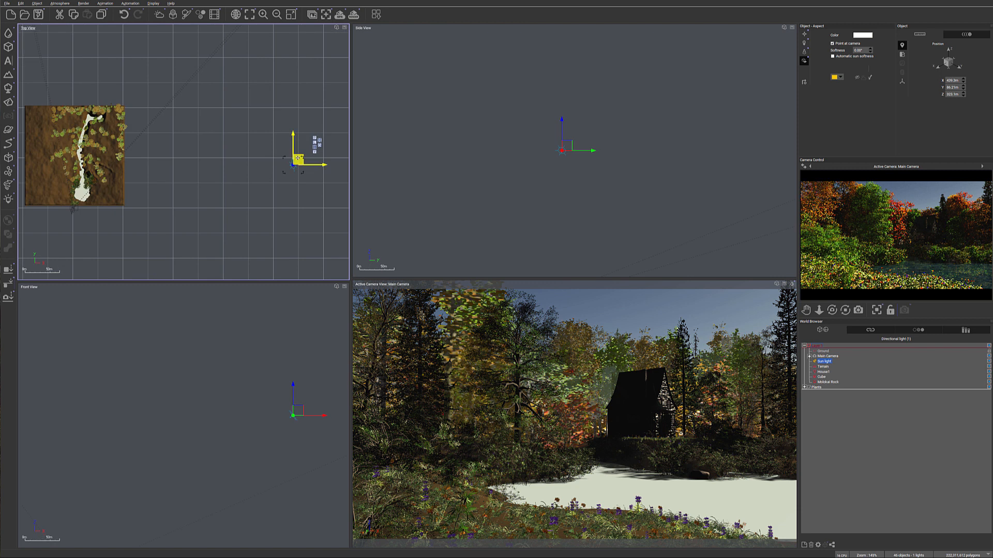
{"action": "left_click_drag", "start_coordinate": [298, 156], "coordinate": [274, 241]}
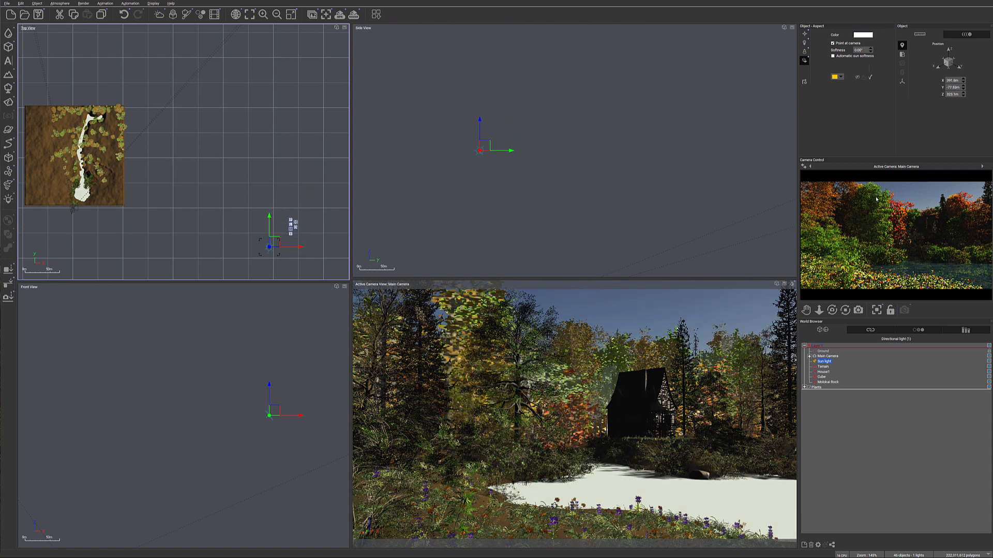
{"action": "right_click", "coordinate": [916, 245]}
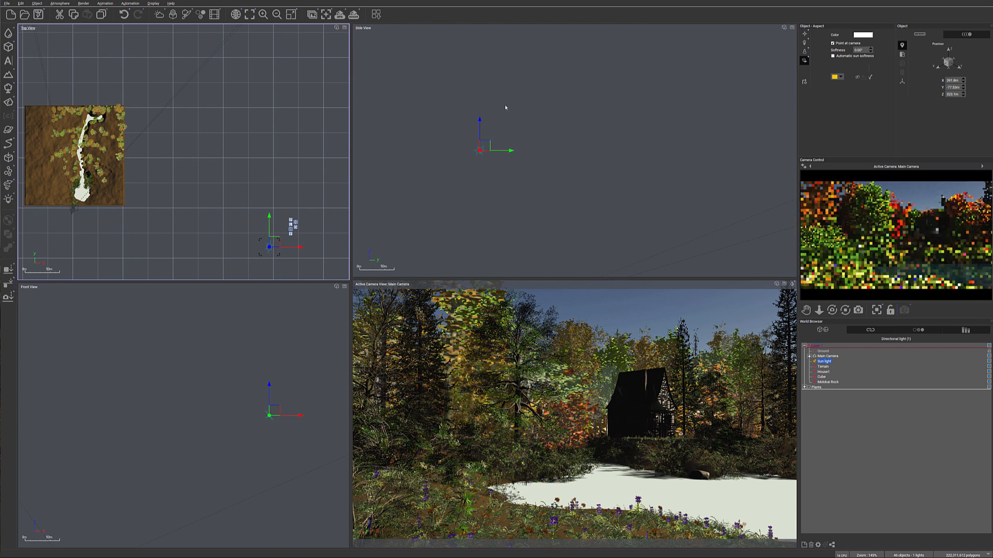
Switch the atmosphere model to Photometric spectral in the Atmosphere Editor and refresh the camera preview.
{"action": "left_click", "coordinate": [60, 3]}
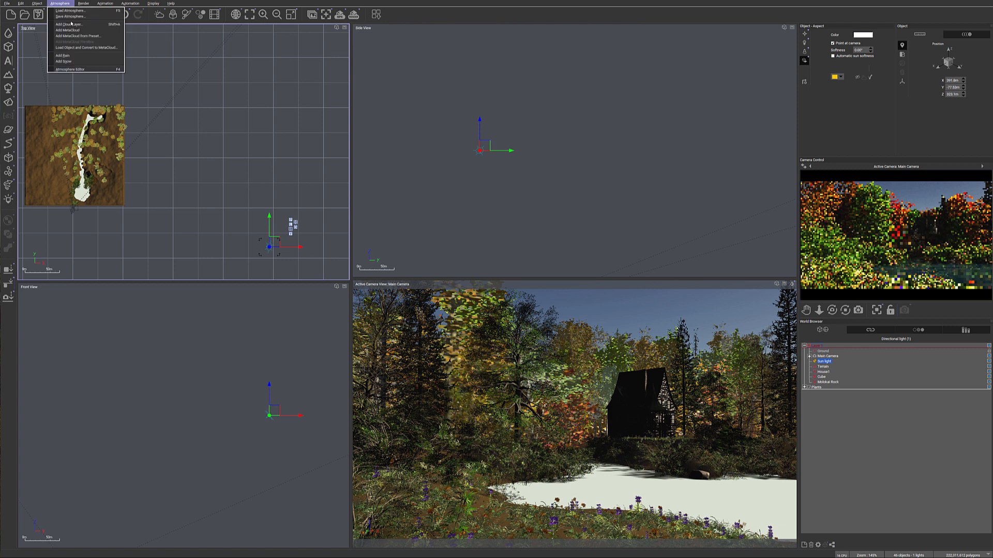
{"action": "left_click", "coordinate": [87, 69]}
{"action": "left_click", "coordinate": [436, 92]}
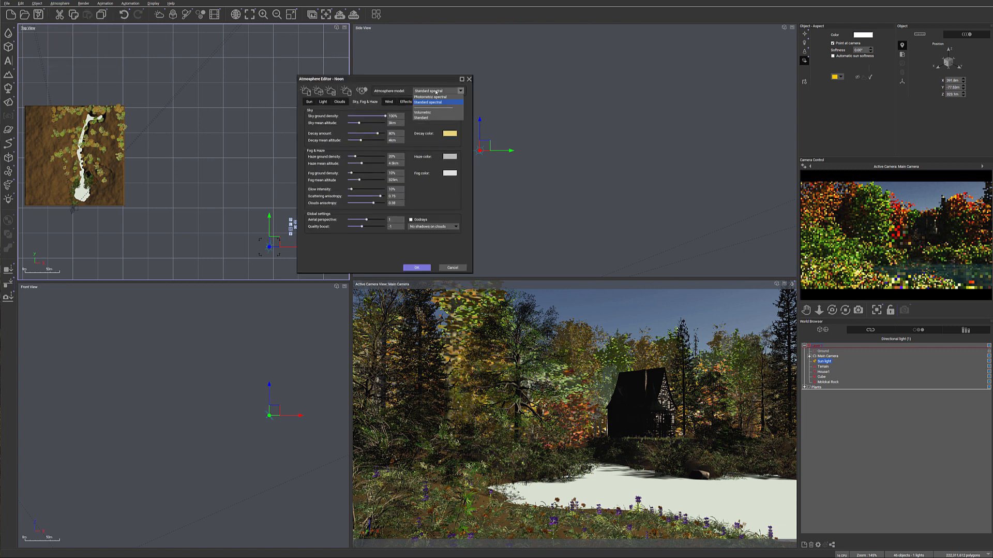
{"action": "left_click", "coordinate": [434, 97]}
{"action": "left_click", "coordinate": [533, 271]}
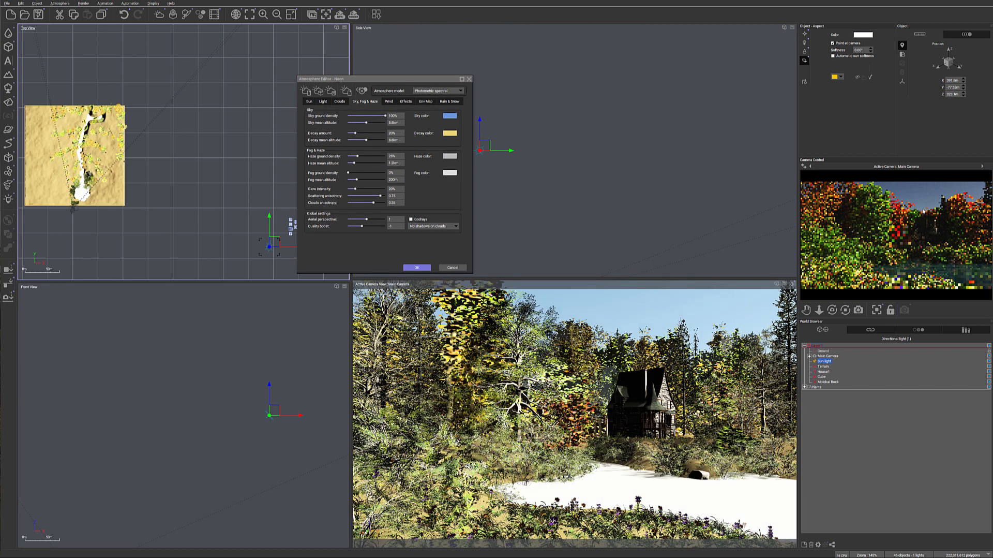
{"action": "right_click", "coordinate": [906, 223]}
{"action": "mouse_move", "coordinate": [900, 231]}
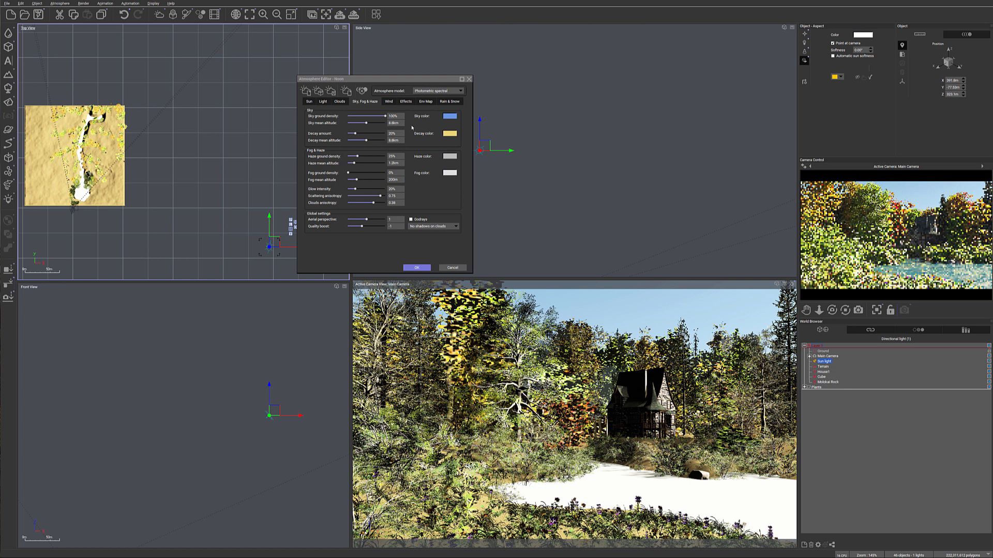
Lower the sun light in the Side View to a height of about 172 m.
{"action": "left_click_drag", "start_coordinate": [336, 79], "coordinate": [325, 51]}
{"action": "right_click_drag", "start_coordinate": [552, 163], "coordinate": [639, 123]}
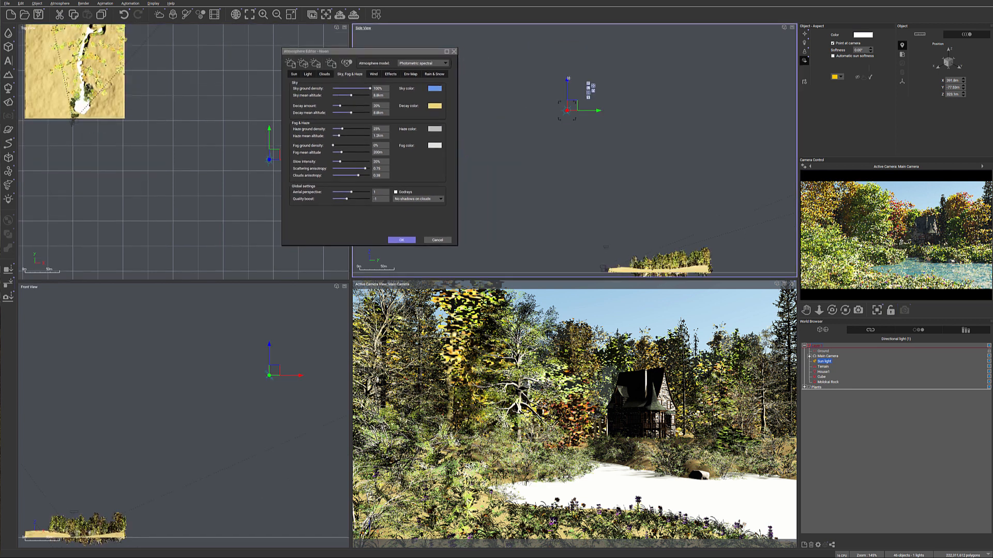
{"action": "left_click_drag", "start_coordinate": [568, 79], "coordinate": [578, 155]}
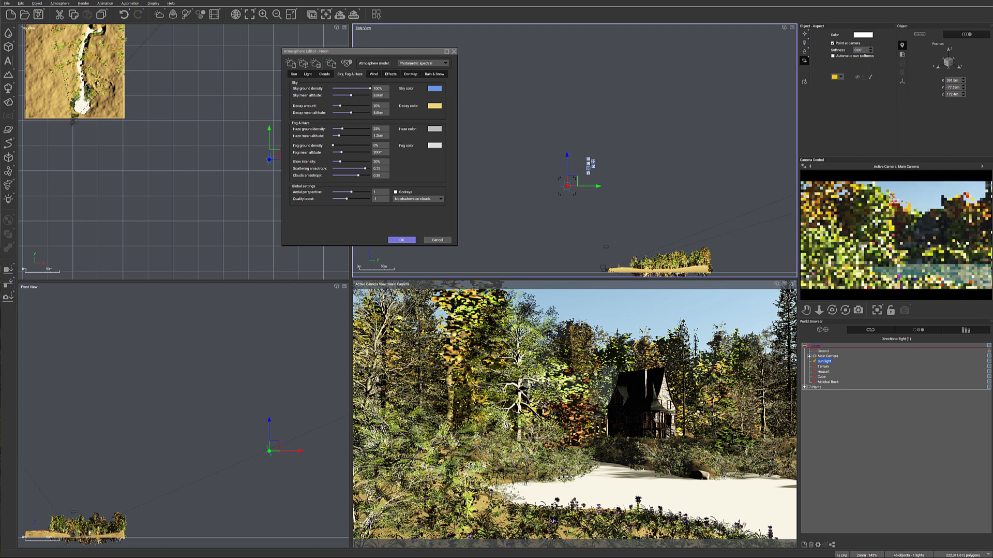
Reduce the atmosphere's albedo scale to about 54% in the light settings and refresh the camera preview.
{"action": "left_click", "coordinate": [308, 73]}
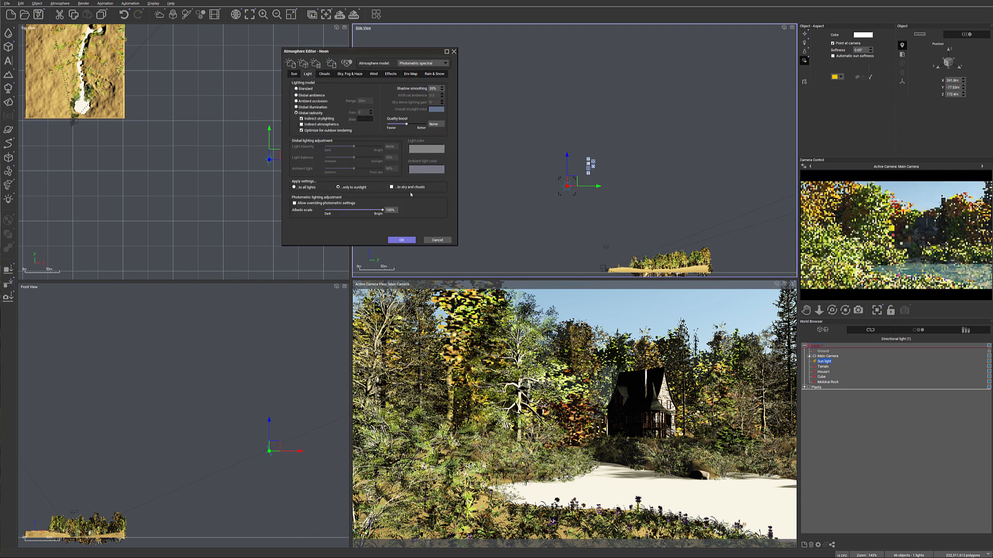
{"action": "left_click_drag", "start_coordinate": [384, 209], "coordinate": [356, 210]}
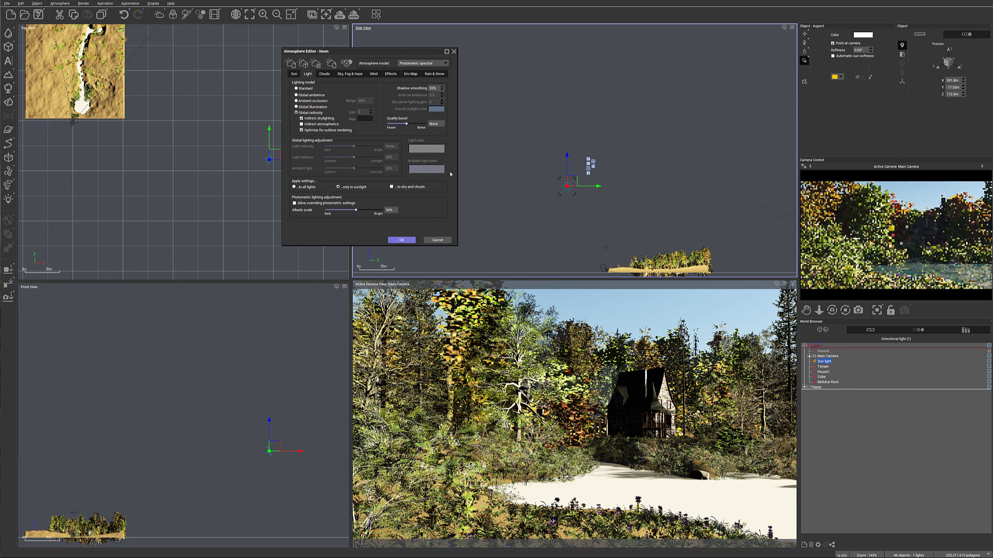
{"action": "right_click", "coordinate": [912, 251]}
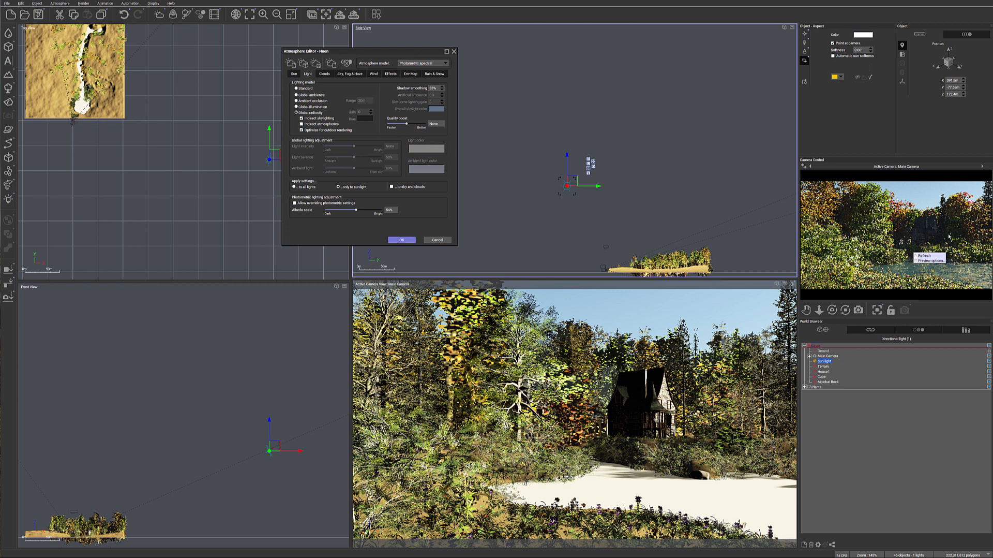
{"action": "left_click", "coordinate": [935, 224]}
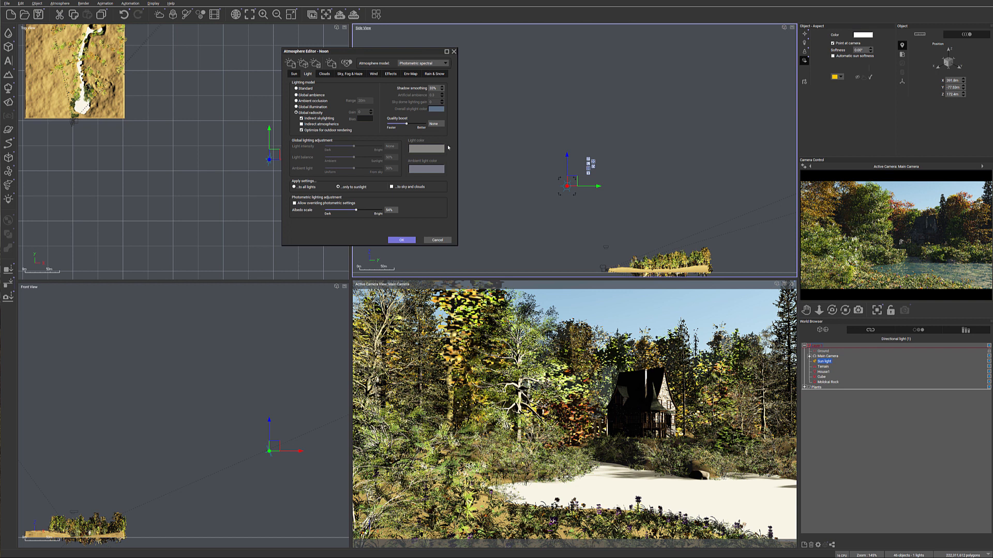
Switch the atmosphere model to Standard spectral with automatic atmosphere and camera exposure adjustment, and refresh the preview.
{"action": "left_click", "coordinate": [441, 63]}
{"action": "left_click", "coordinate": [424, 75]}
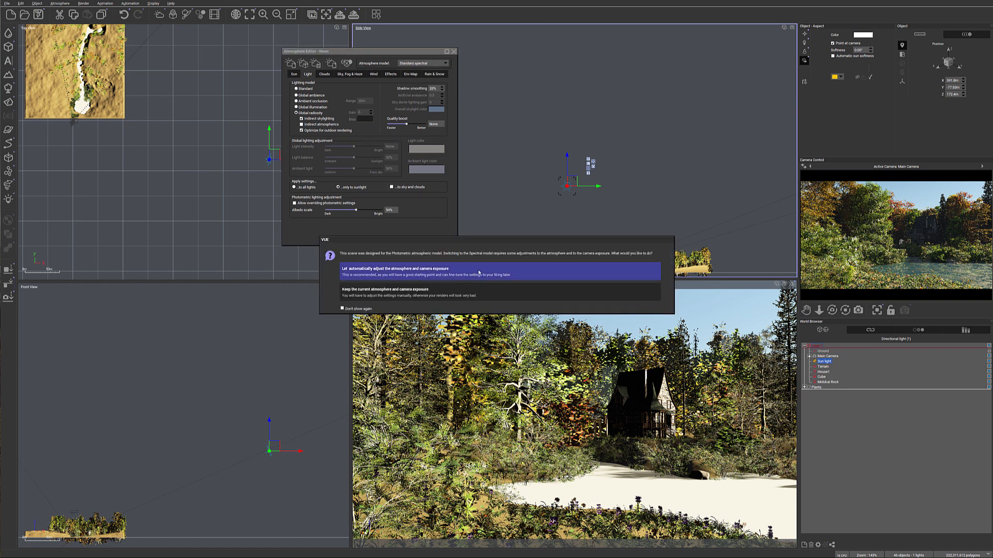
{"action": "key", "text": "Return"}
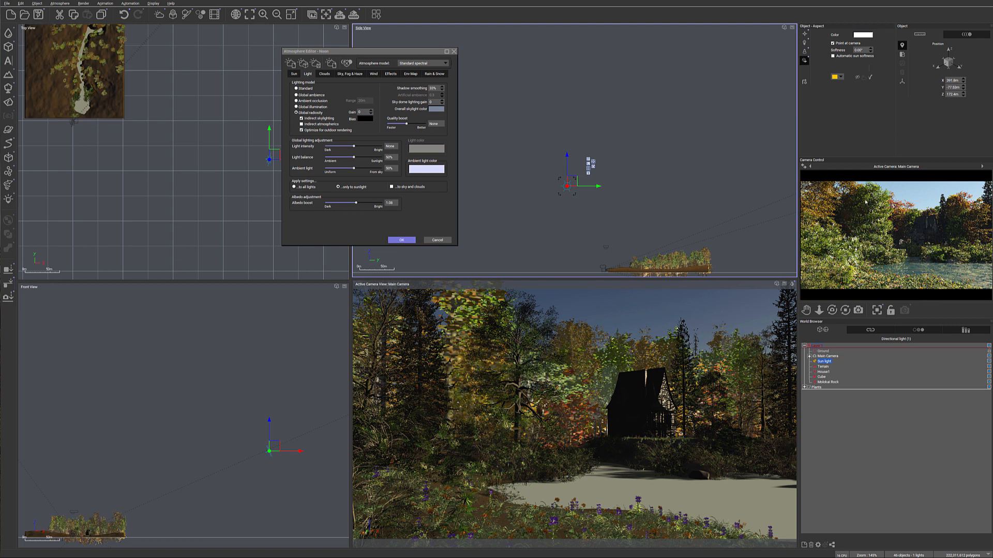
{"action": "right_click", "coordinate": [945, 236]}
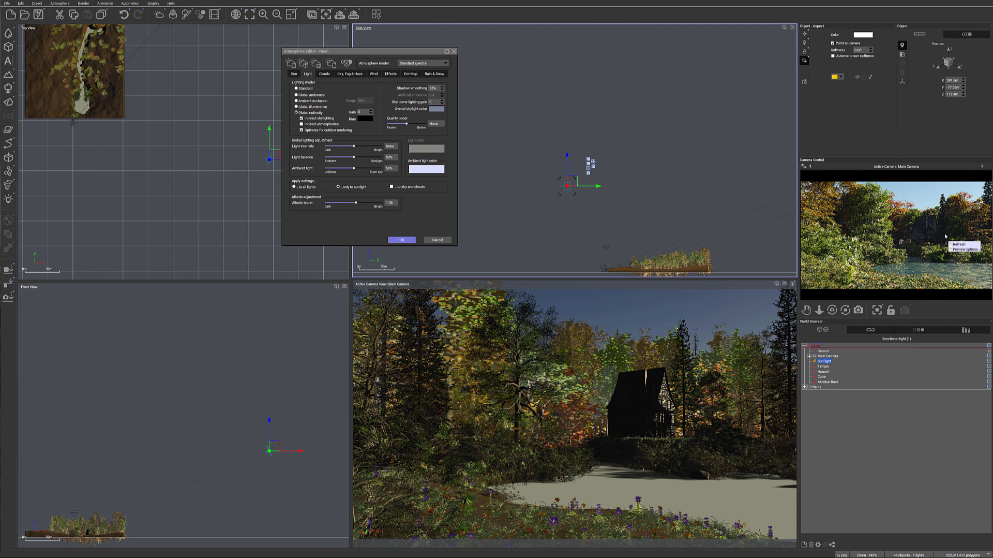
{"action": "left_click", "coordinate": [945, 236]}
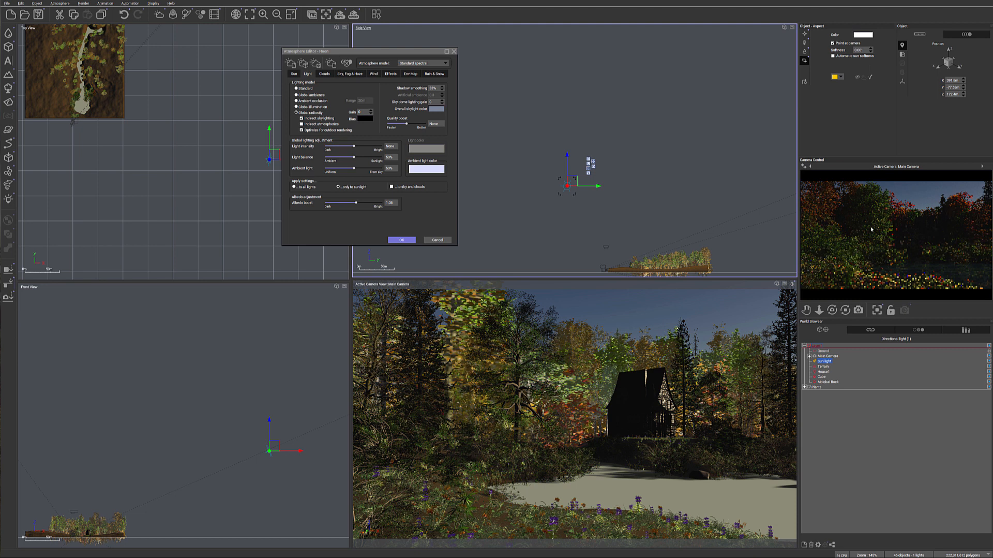
Set the albedo boost to about 1.71 and raise the sun light in the Side View to about 234 m.
{"action": "left_click_drag", "start_coordinate": [356, 203], "coordinate": [382, 202]}
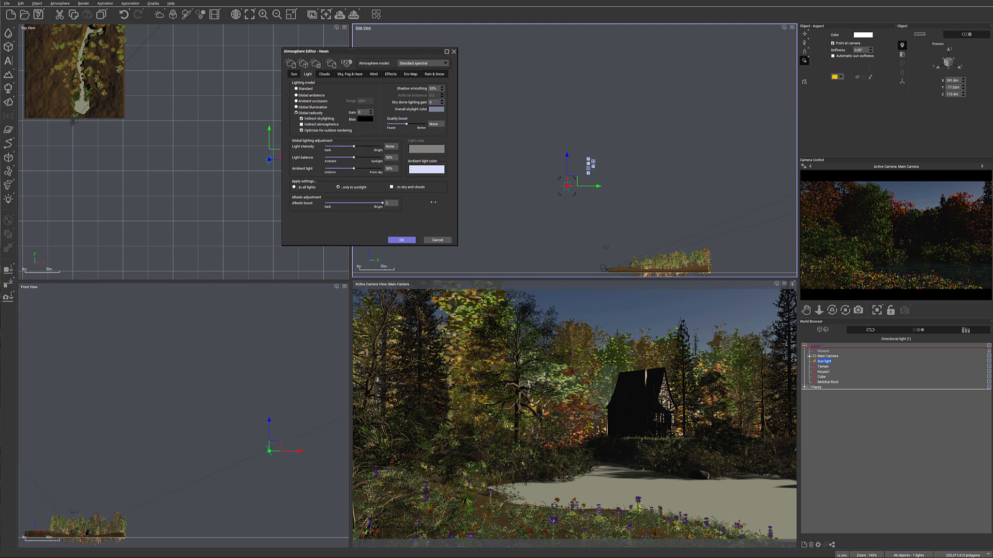
{"action": "right_click", "coordinate": [844, 237]}
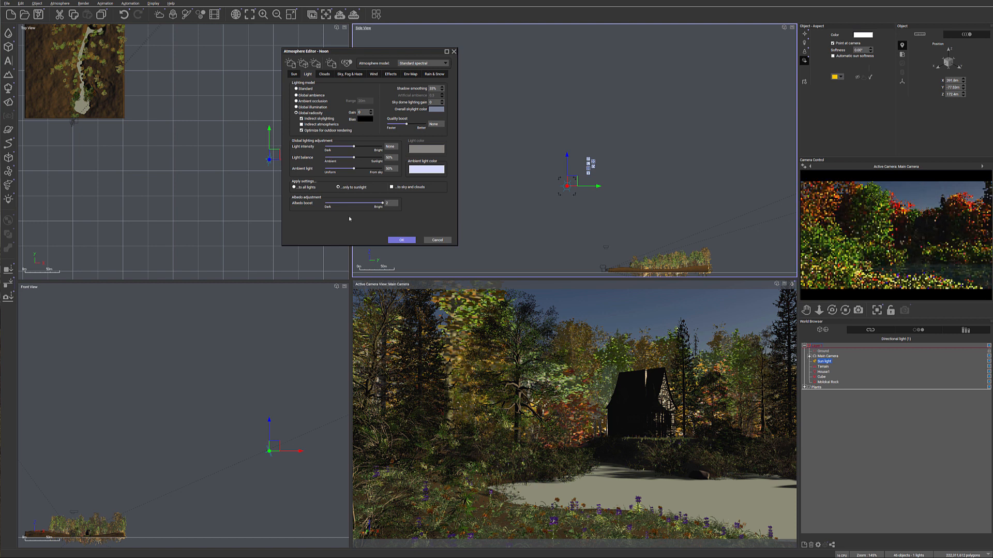
{"action": "left_click_drag", "start_coordinate": [382, 202], "coordinate": [375, 202]}
{"action": "left_click_drag", "start_coordinate": [566, 154], "coordinate": [566, 126]}
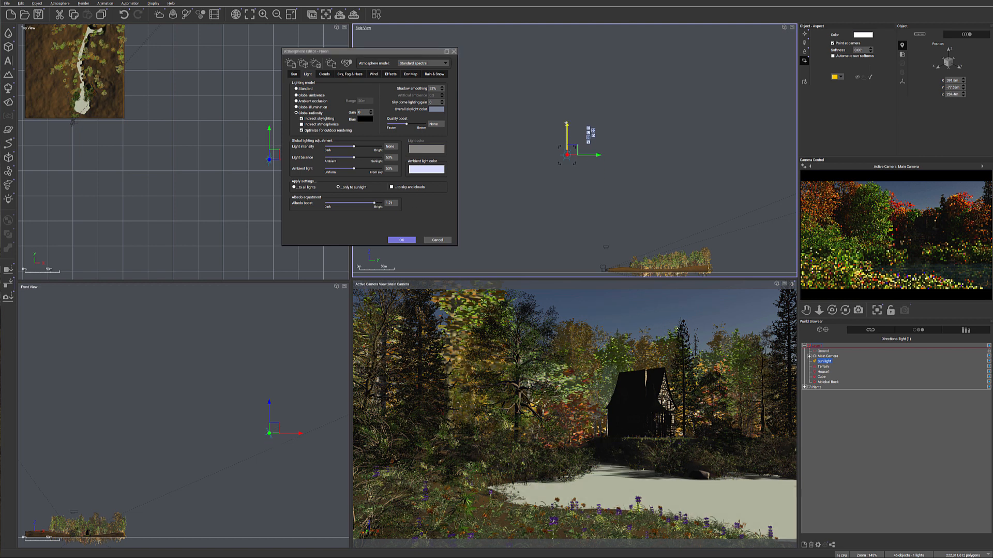
Change the ambient light color to a darker, muted blue and refresh the camera preview.
{"action": "left_click", "coordinate": [417, 169]}
{"action": "left_click", "coordinate": [649, 246]}
{"action": "left_click_drag", "start_coordinate": [679, 206], "coordinate": [680, 232]}
{"action": "left_click", "coordinate": [646, 317]}
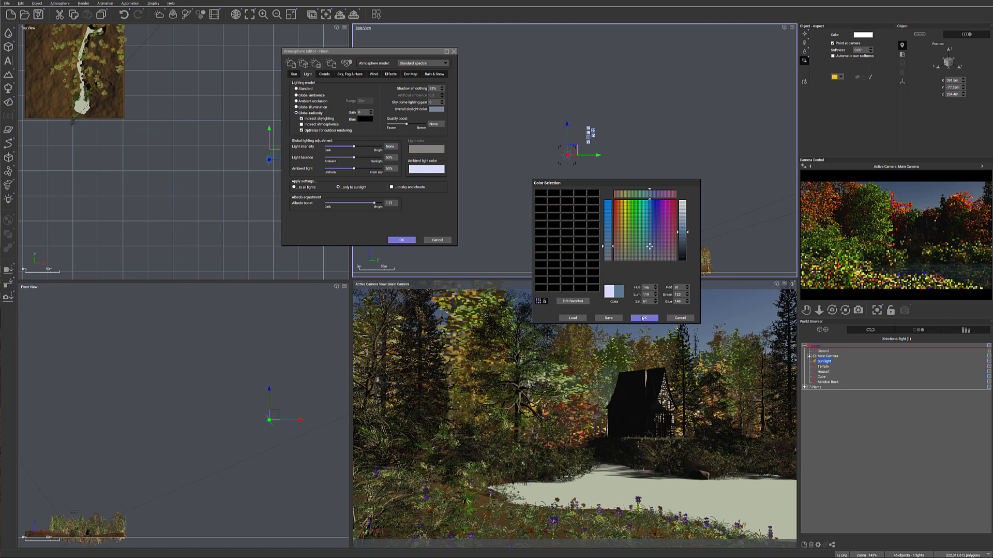
{"action": "right_click", "coordinate": [922, 207]}
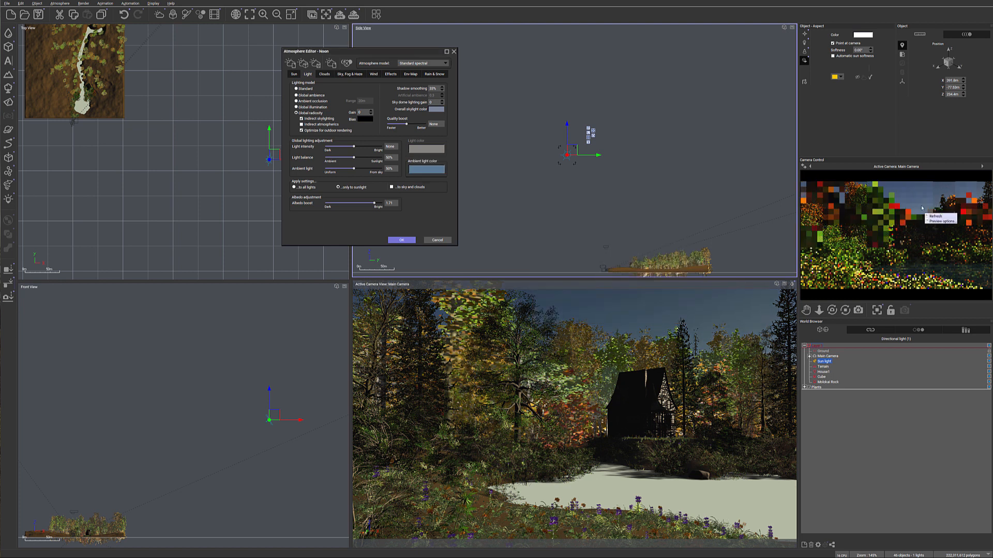
{"action": "left_click", "coordinate": [933, 260]}
Set the aerial perspective to 10 in the sky, fog and haze settings and refresh the camera preview.
{"action": "left_click", "coordinate": [337, 74]}
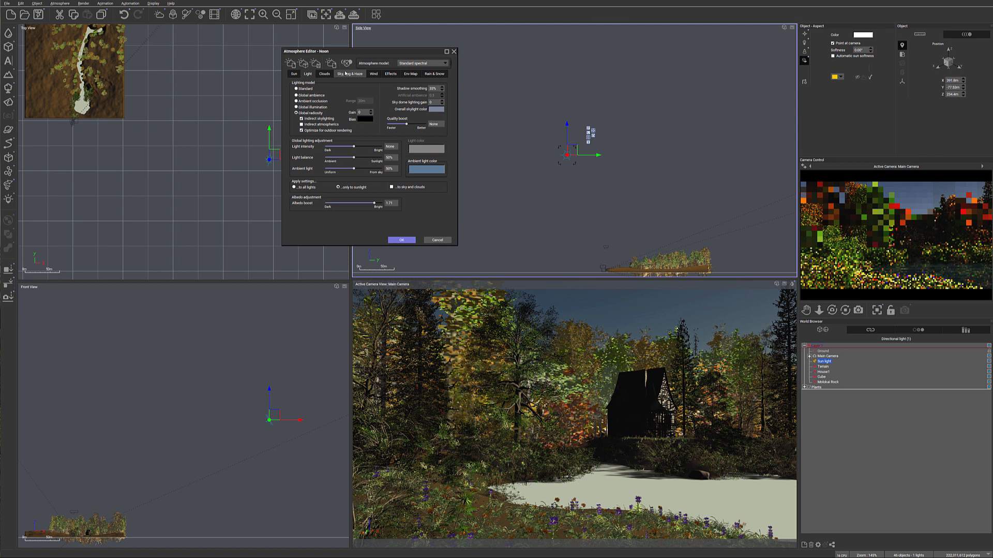
{"action": "left_click_drag", "start_coordinate": [352, 192], "coordinate": [427, 192]}
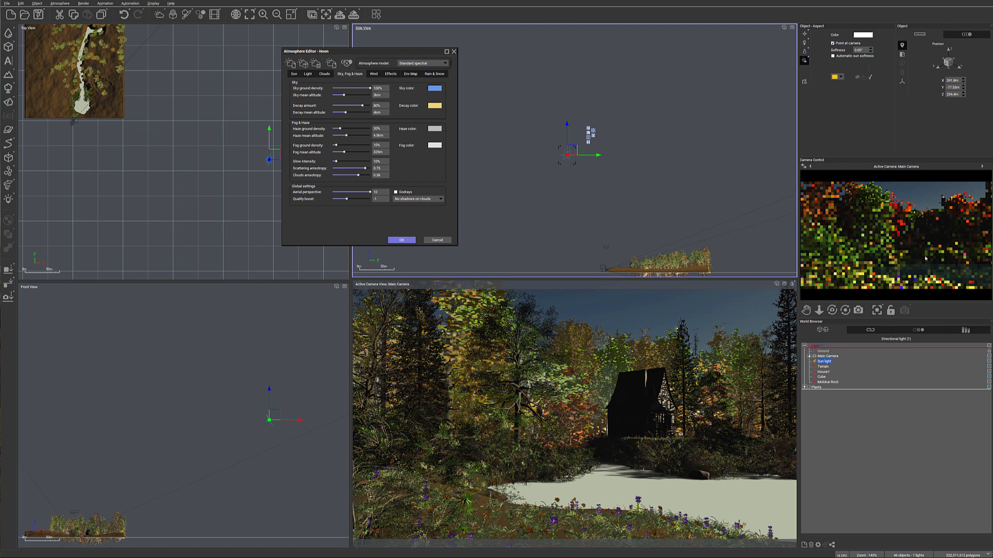
{"action": "right_click", "coordinate": [945, 259]}
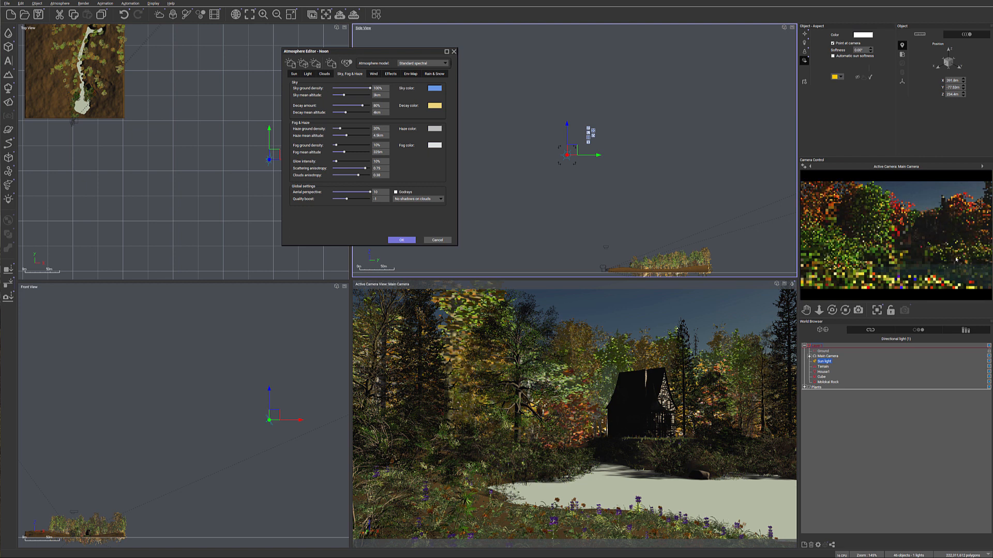
{"action": "left_click", "coordinate": [959, 267]}
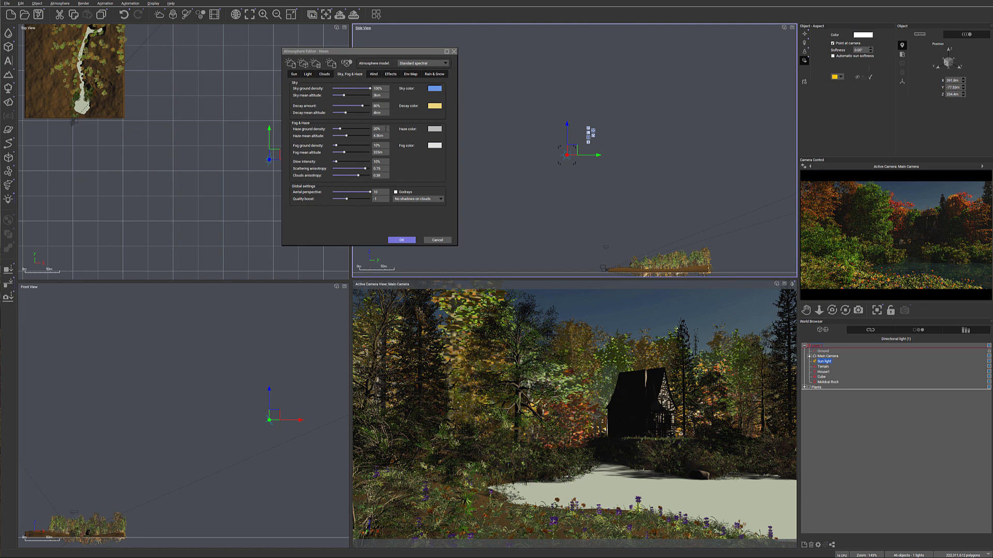
Set fog ground density to about 44%, haze ground density to 12% and scattering anisotropy to about 0.82, refreshing the camera preview.
{"action": "left_click_drag", "start_coordinate": [335, 144], "coordinate": [339, 145]}
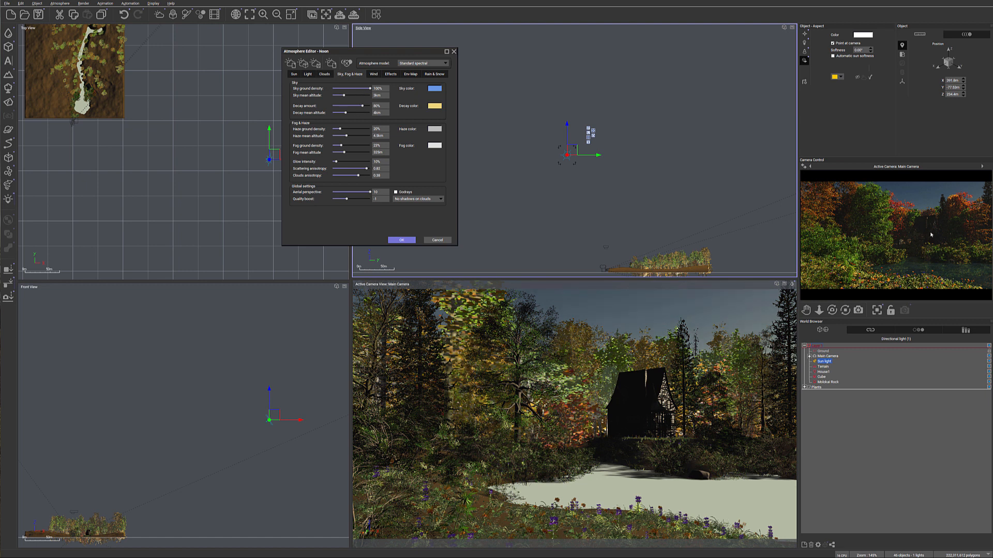
{"action": "right_click", "coordinate": [949, 234]}
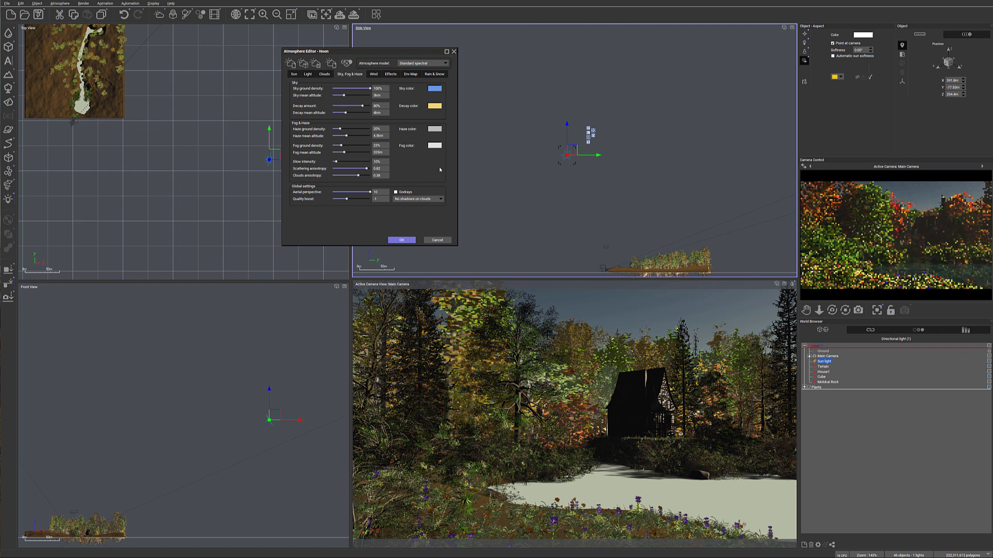
{"action": "left_click_drag", "start_coordinate": [341, 145], "coordinate": [350, 146]}
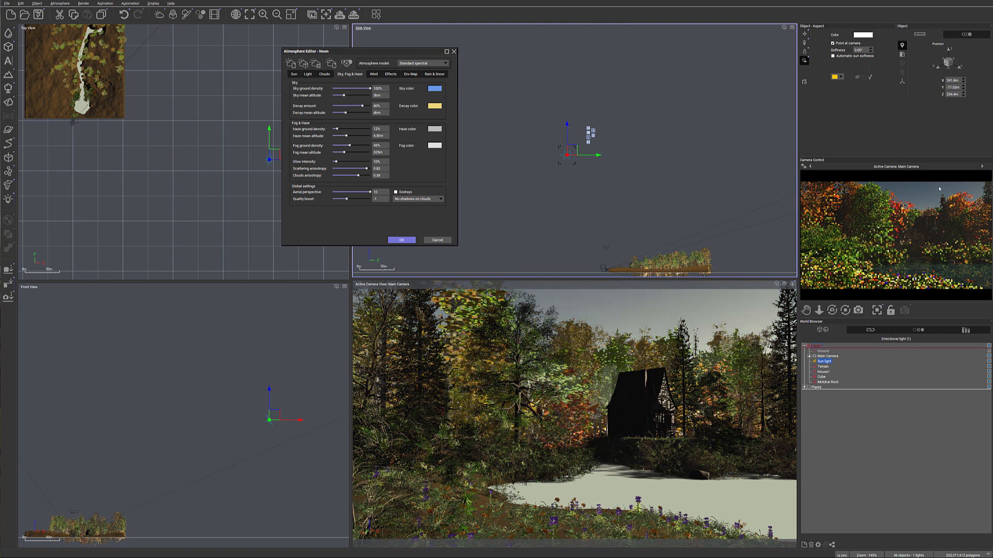
{"action": "right_click", "coordinate": [947, 245]}
{"action": "left_click", "coordinate": [958, 253]}
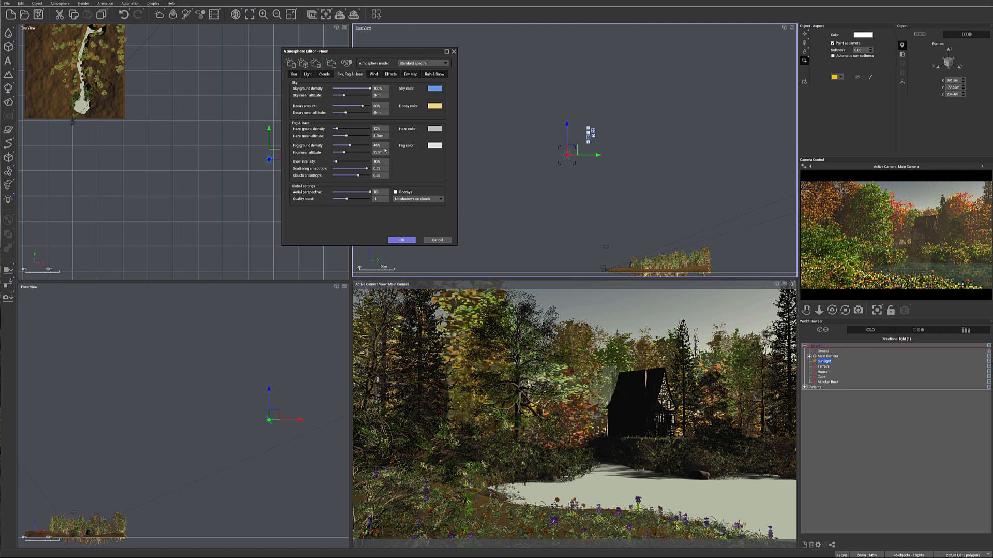
Lower the fog ground density to 38% and the fog mean altitude to about 177 m, and refresh the camera preview.
{"action": "left_click_drag", "start_coordinate": [351, 145], "coordinate": [342, 152]}
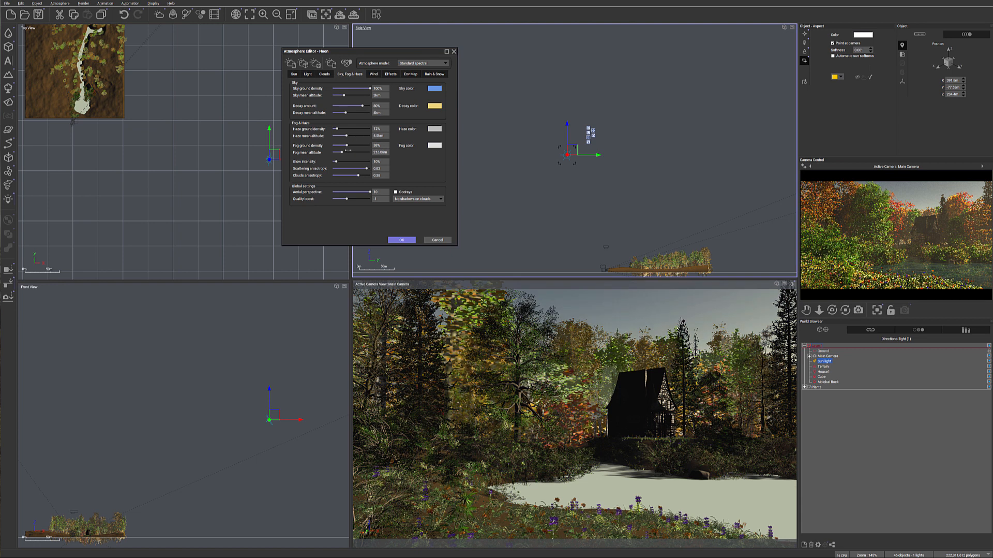
{"action": "right_click", "coordinate": [946, 239]}
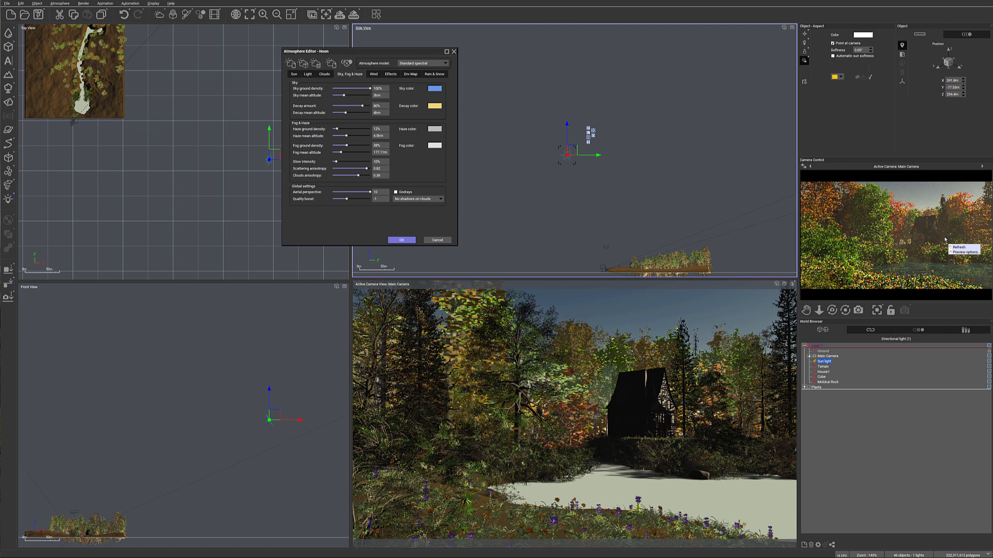
{"action": "left_click", "coordinate": [959, 246]}
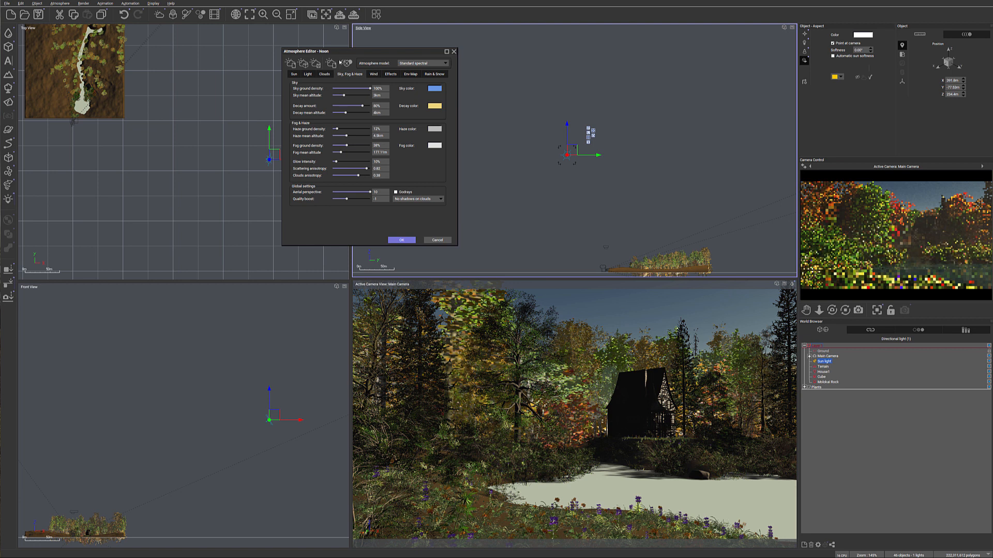
Add a Big Cumulus cloud layer from the Spectral 2 cloud materials to the atmosphere.
{"action": "left_click", "coordinate": [324, 74]}
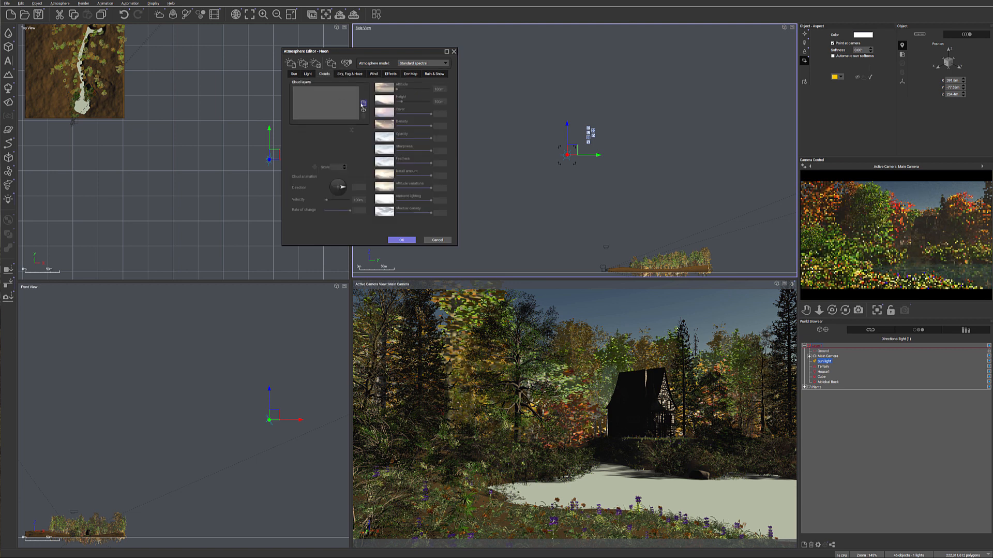
{"action": "left_click", "coordinate": [364, 109]}
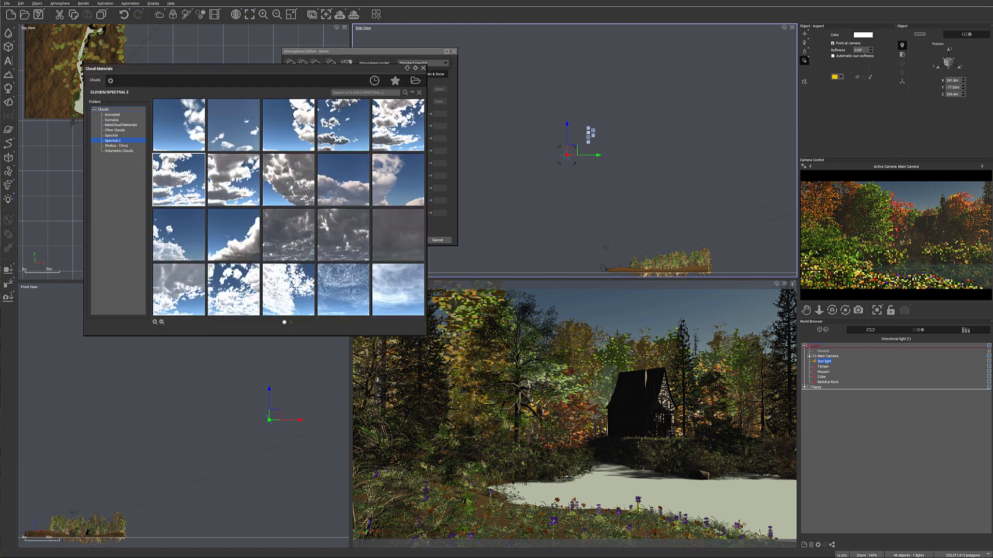
{"action": "double_click", "coordinate": [223, 186]}
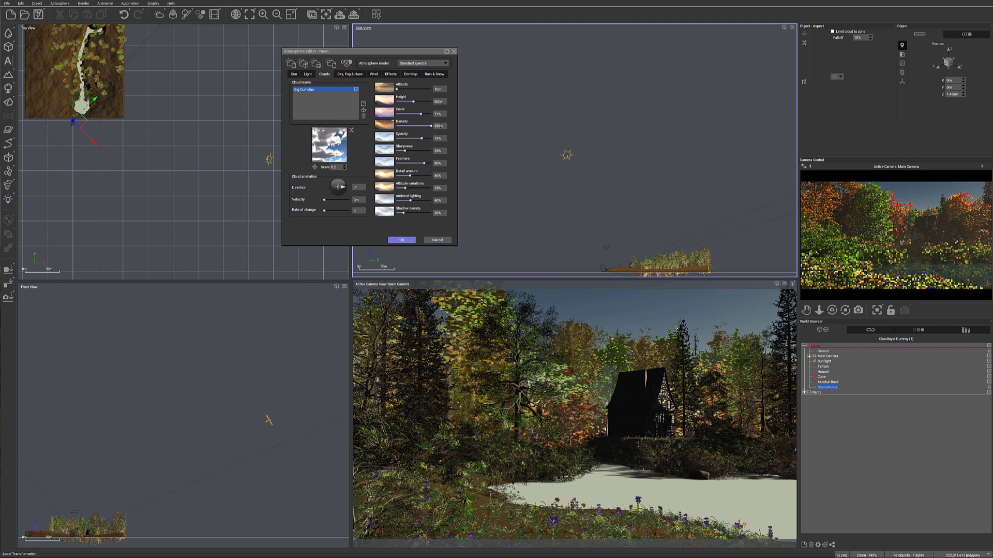
Set the cloud layer's density to 4%, opacity and altitude variations to 100%, ambient lighting to 20% and shadow density to 70%, and refresh the preview.
{"action": "left_click", "coordinate": [431, 126]}
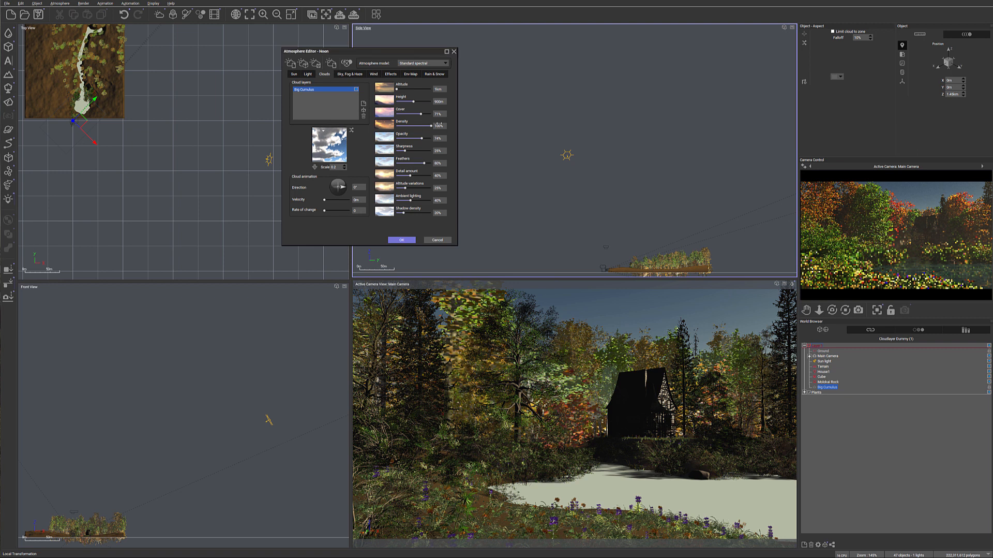
{"action": "mouse_move", "coordinate": [430, 125]}
{"action": "left_mouse_down"}
{"action": "mouse_move", "coordinate": [397, 126]}
{"action": "mouse_move", "coordinate": [433, 138]}
{"action": "left_mouse_up"}
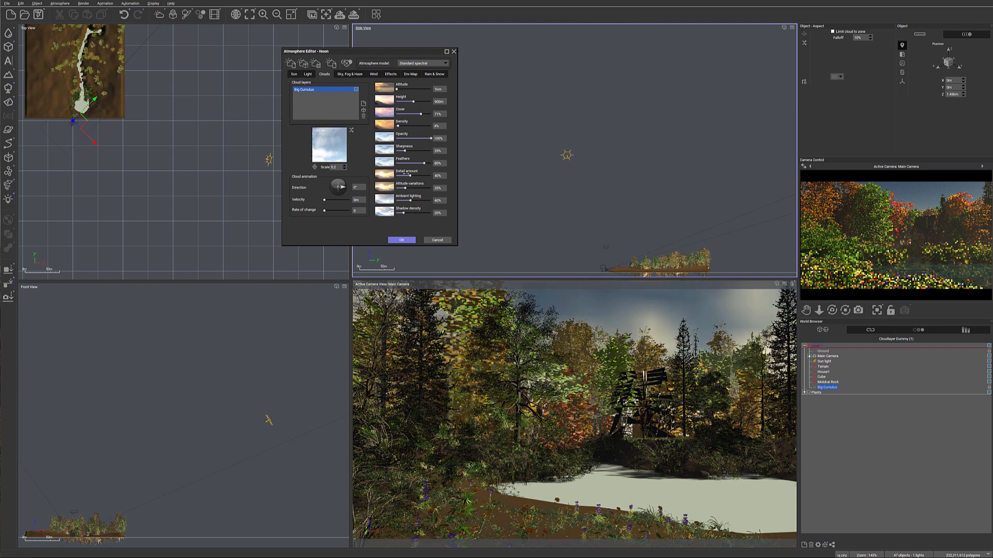
{"action": "left_click_drag", "start_coordinate": [412, 175], "coordinate": [421, 213]}
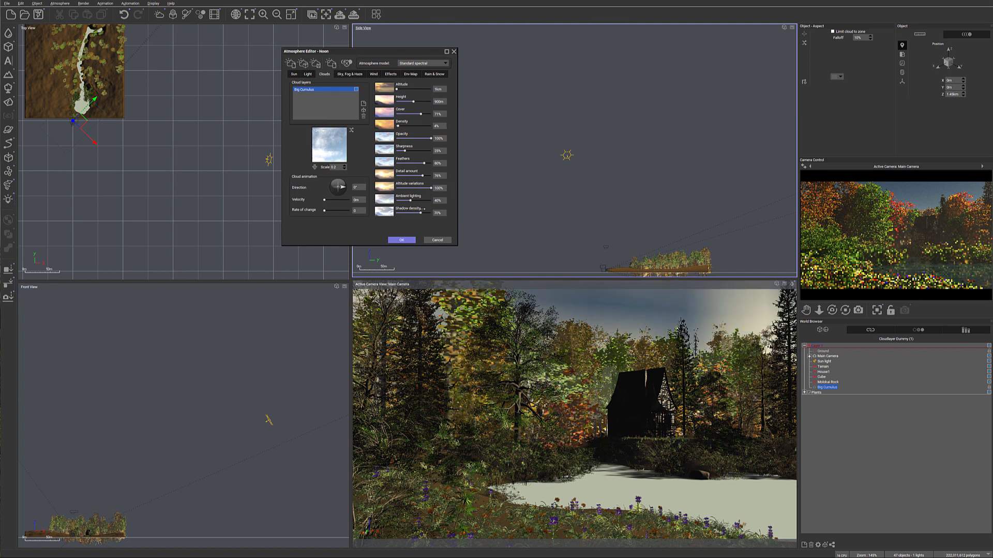
{"action": "left_click_drag", "start_coordinate": [410, 200], "coordinate": [404, 200]}
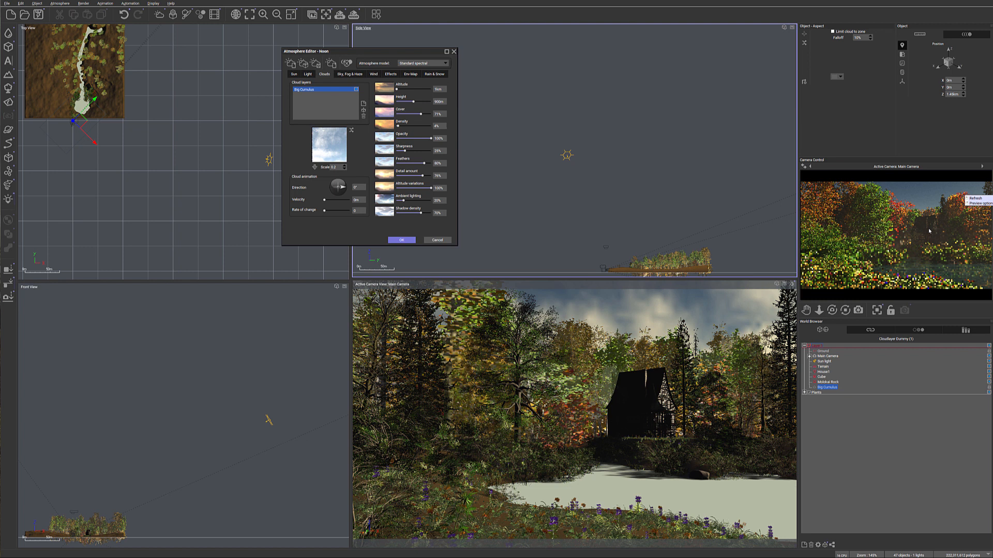
{"action": "left_click", "coordinate": [963, 198]}
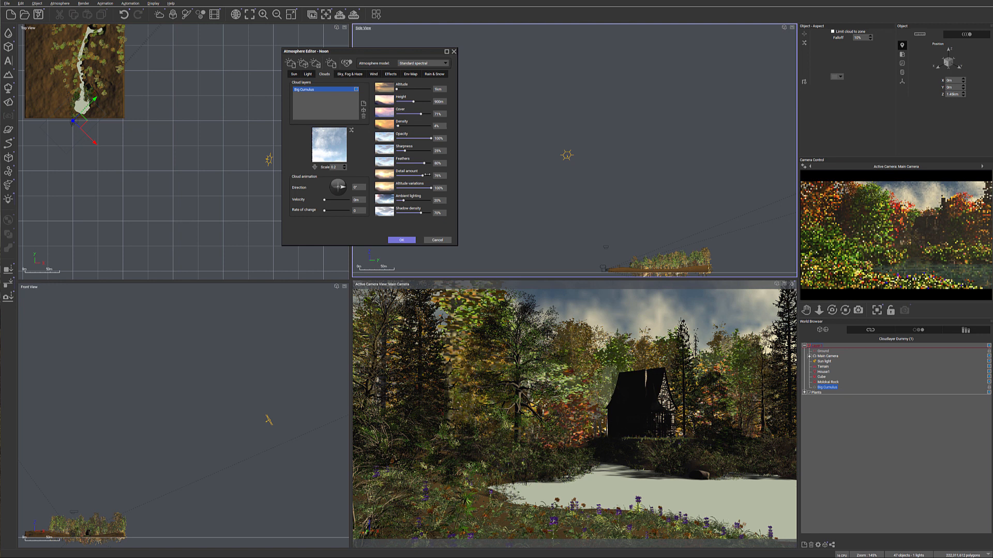
Reduce the cloud layer's feathers to 39% and detail amount to 32%, refresh the camera preview and accept the atmosphere settings.
{"action": "left_click_drag", "start_coordinate": [423, 174], "coordinate": [416, 174]}
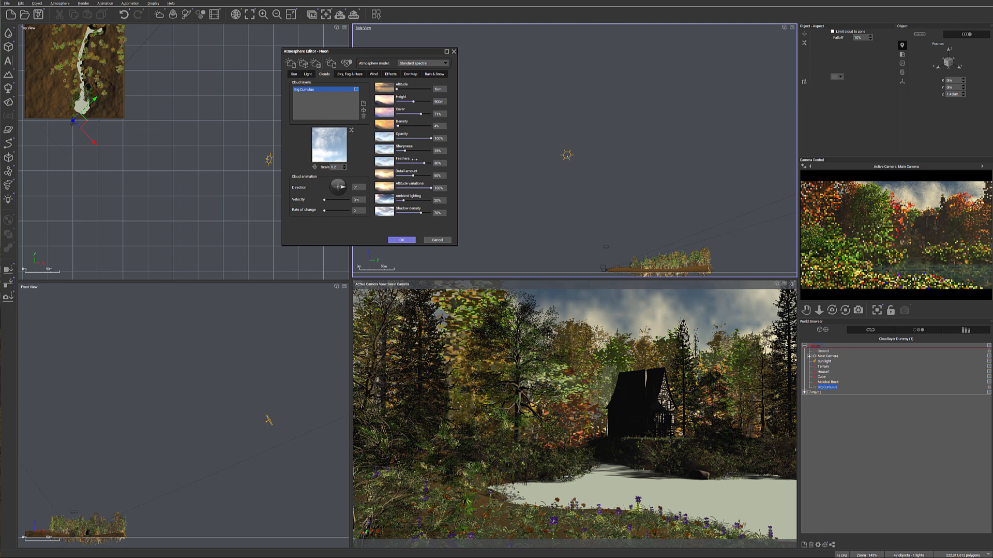
{"action": "left_click", "coordinate": [413, 163]}
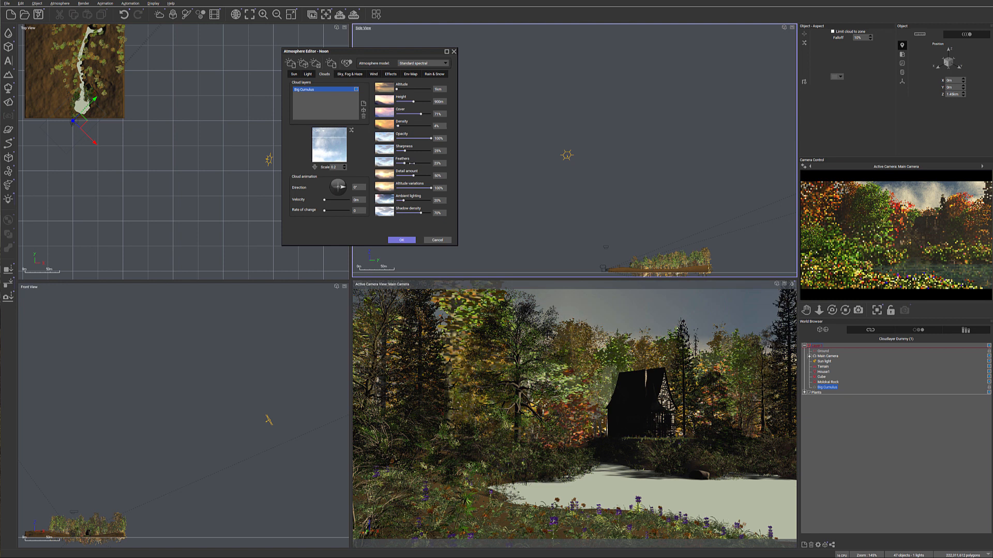
{"action": "left_click", "coordinate": [411, 175]}
{"action": "left_click_drag", "start_coordinate": [412, 174], "coordinate": [409, 174]}
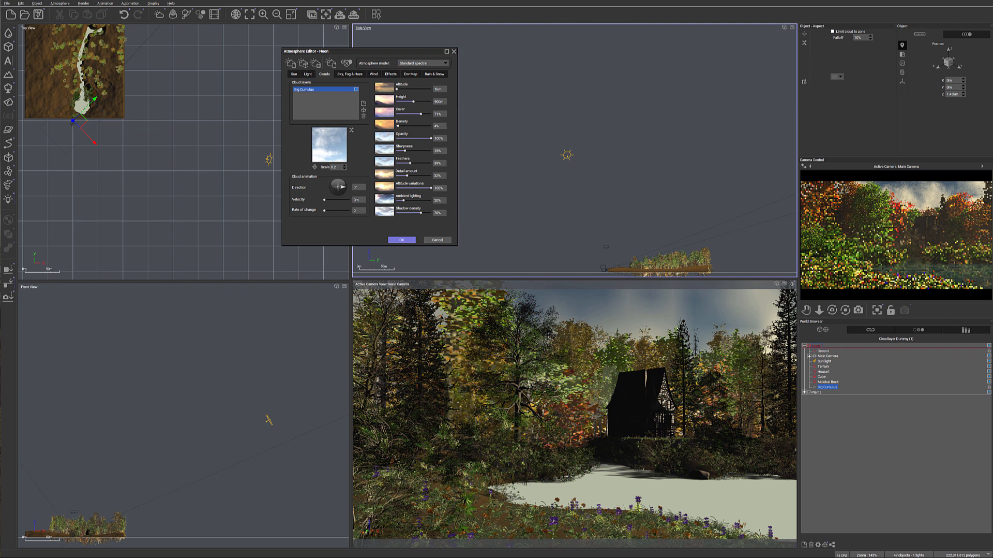
{"action": "right_click", "coordinate": [940, 198]}
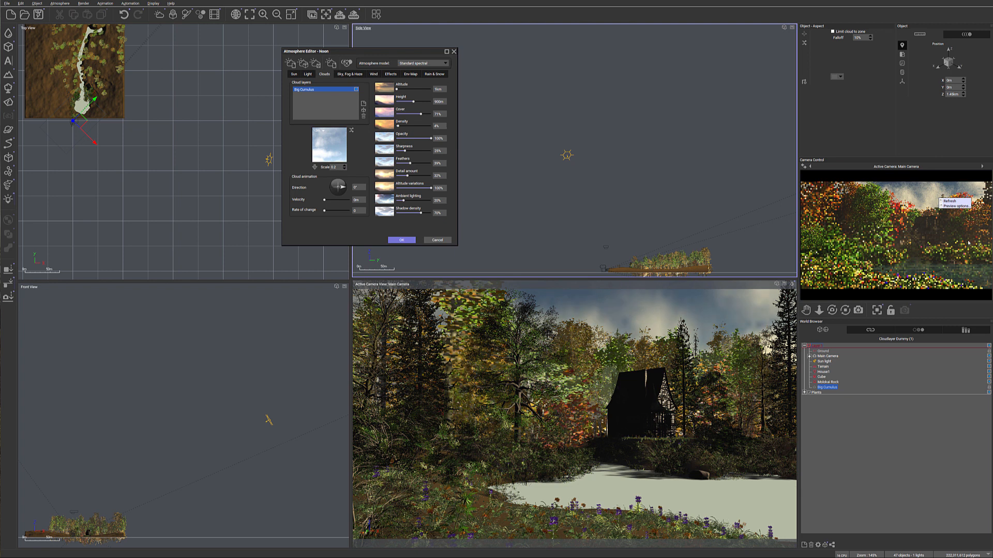
{"action": "left_click", "coordinate": [832, 214]}
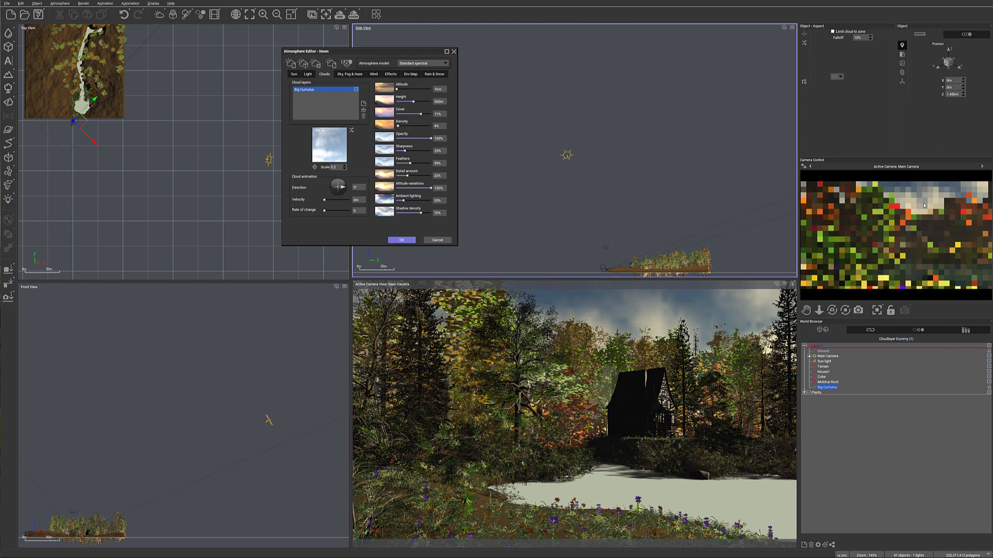
{"action": "right_click", "coordinate": [963, 197]}
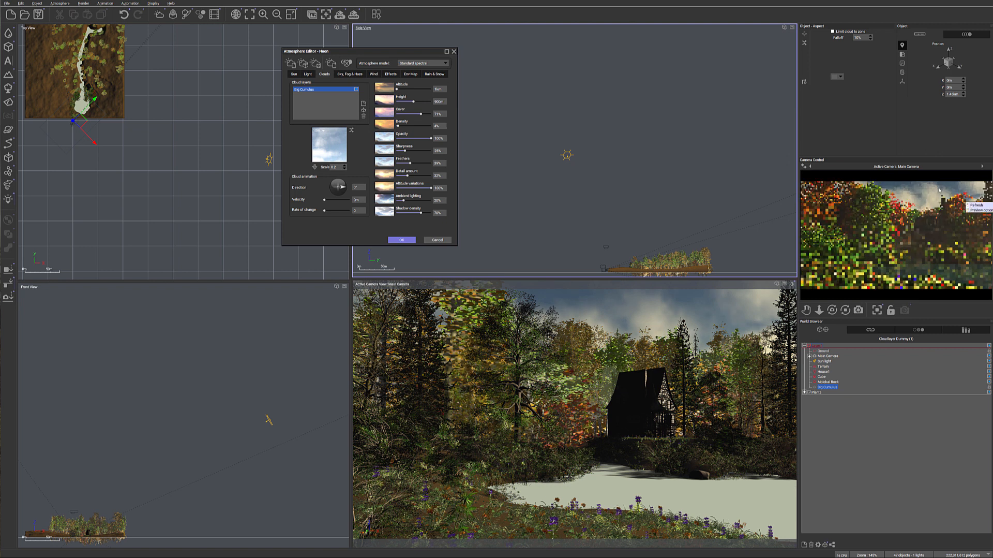
{"action": "left_click", "coordinate": [751, 204]}
{"action": "left_click", "coordinate": [402, 239]}
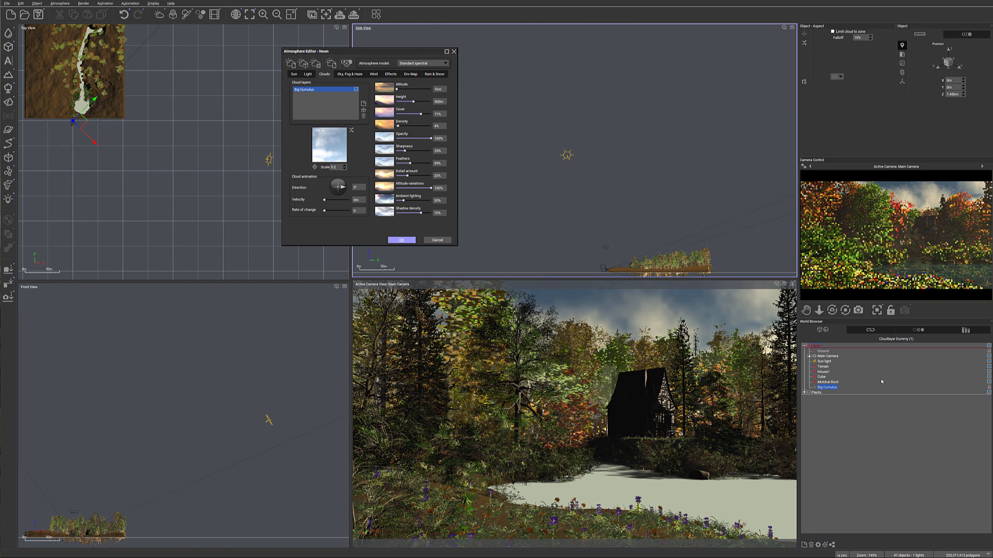
Open the shadow settings of the sun light in the Light Editor.
{"action": "left_click", "coordinate": [823, 361]}
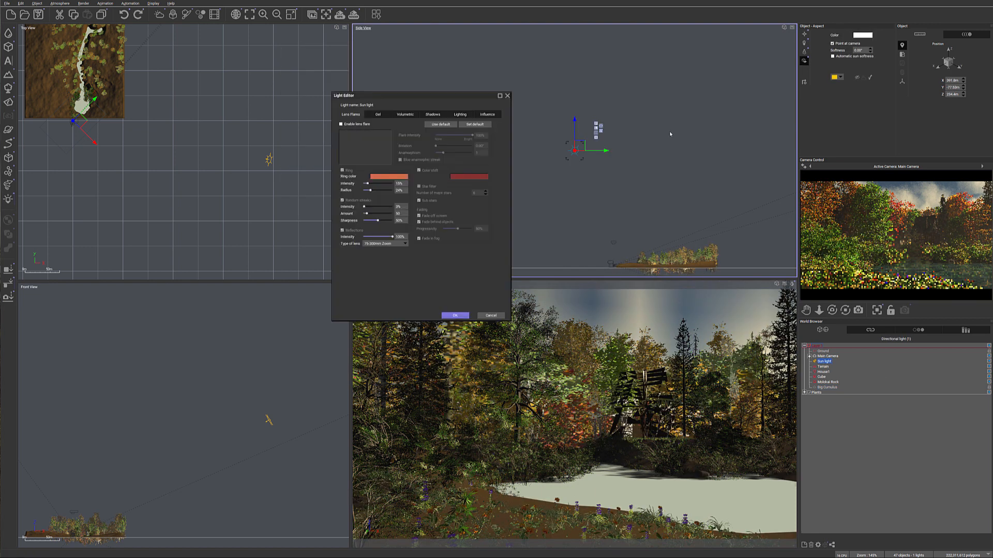
{"action": "left_click", "coordinate": [433, 114]}
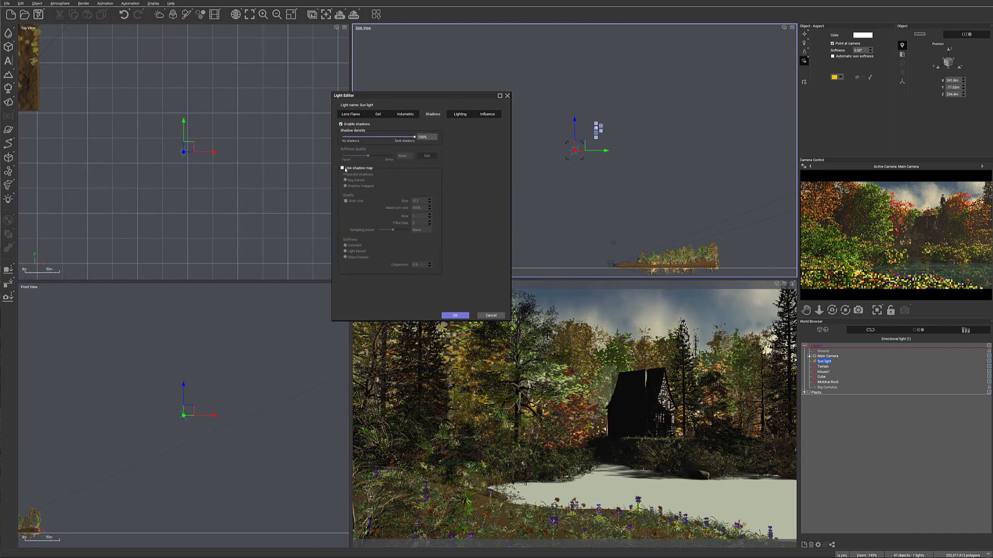
Try using a shadow map for the sun light and refresh the camera preview.
{"action": "left_click", "coordinate": [357, 168]}
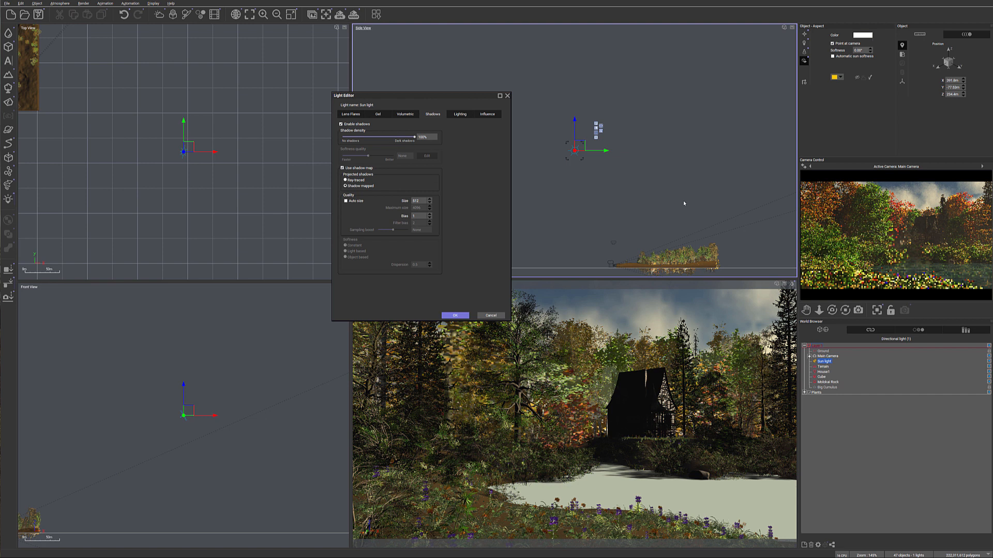
{"action": "right_click", "coordinate": [934, 228]}
{"action": "left_click", "coordinate": [947, 236]}
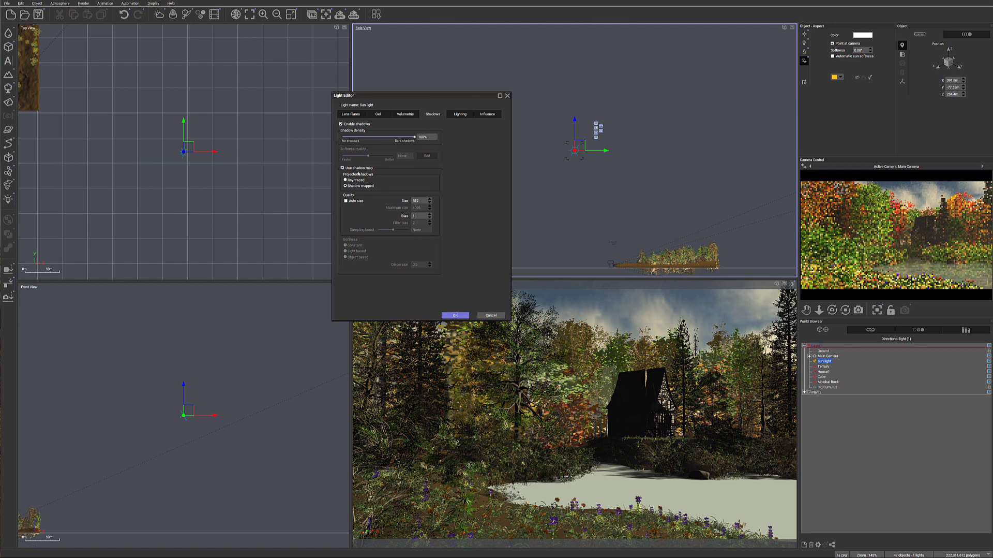
{"action": "left_click", "coordinate": [342, 167]}
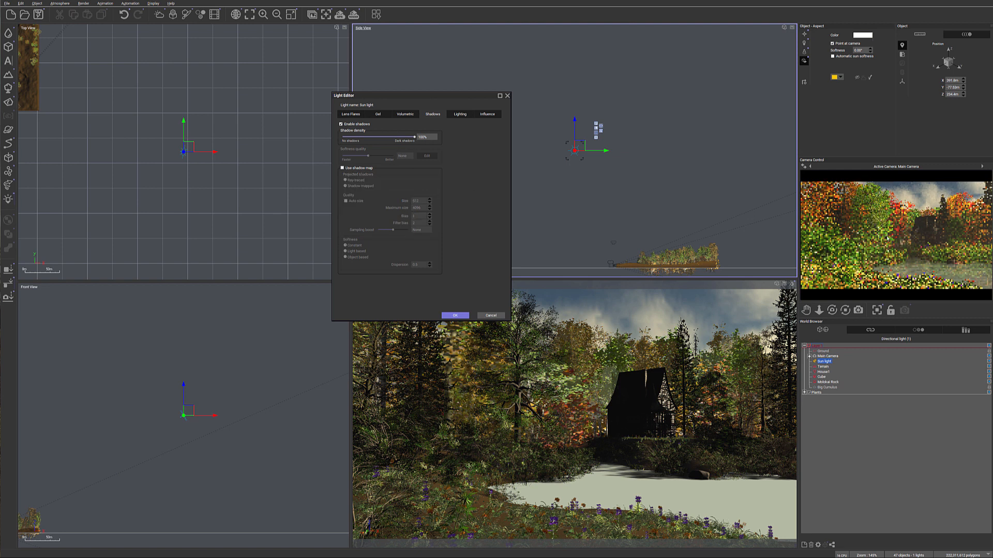
Set the sun light's shadow density to 90% and accept the light settings.
{"action": "left_click", "coordinate": [436, 137]}
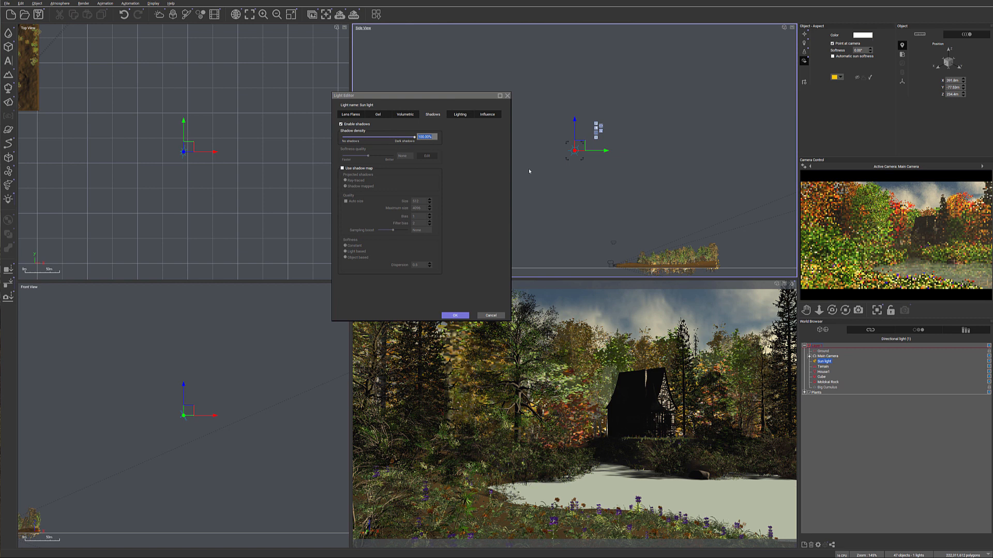
{"action": "type", "text": "90"}
{"action": "left_click", "coordinate": [459, 317]}
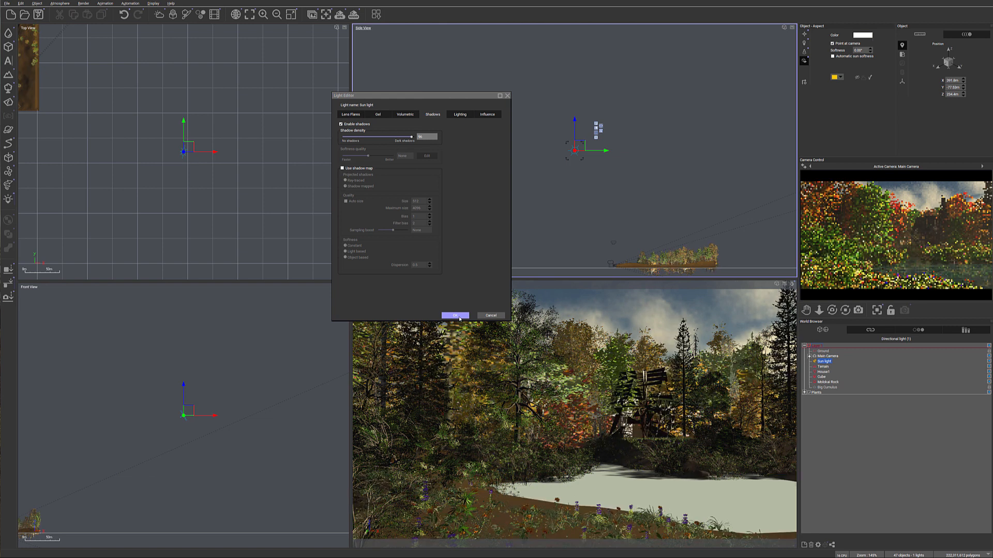
{"action": "left_click", "coordinate": [455, 315]}
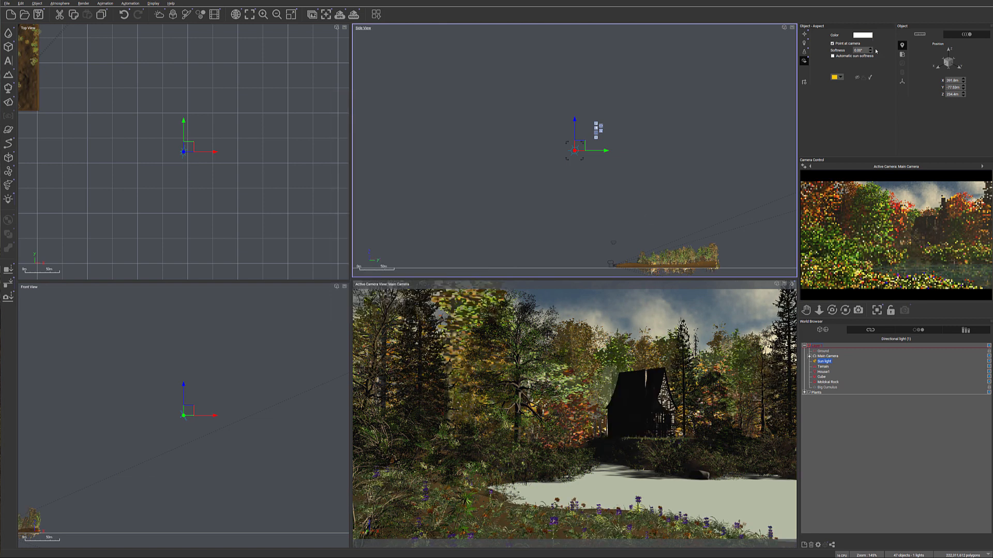
Raise the sun light's softness to 17° and refresh the camera preview.
{"action": "left_click", "coordinate": [871, 50]}
{"action": "right_click", "coordinate": [913, 250]}
{"action": "left_click", "coordinate": [926, 258]}
Reopen the Atmosphere Editor's sky, fog and haze settings, raise the haze ground density to about 23% and refresh the camera preview.
{"action": "left_click", "coordinate": [60, 4]}
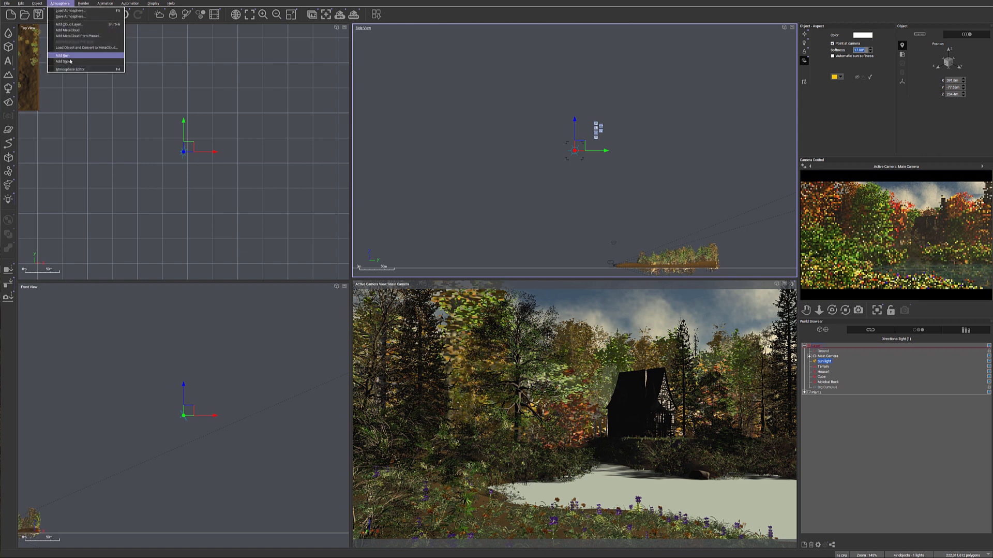
{"action": "left_click", "coordinate": [70, 69]}
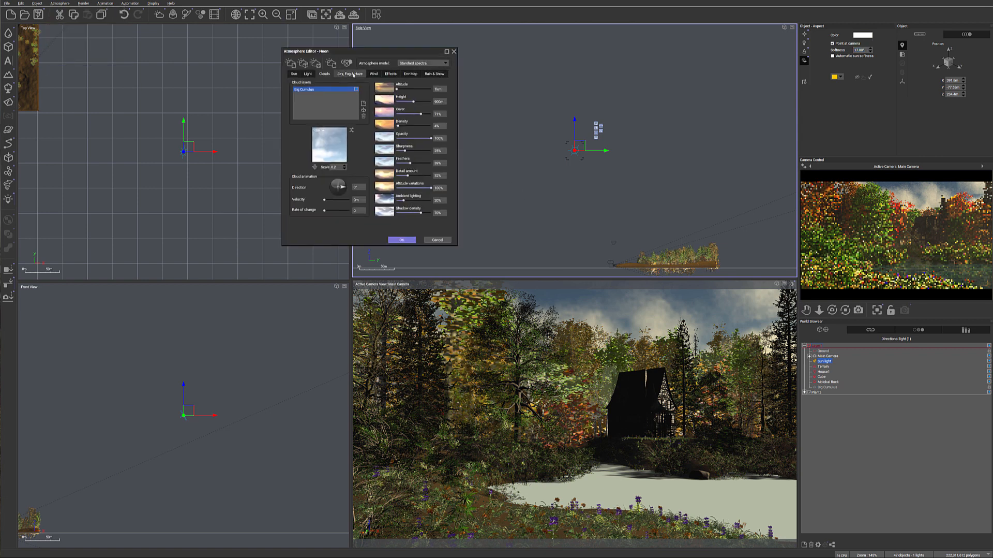
{"action": "left_click_drag", "start_coordinate": [375, 52], "coordinate": [402, 101]}
{"action": "left_click", "coordinate": [376, 123]}
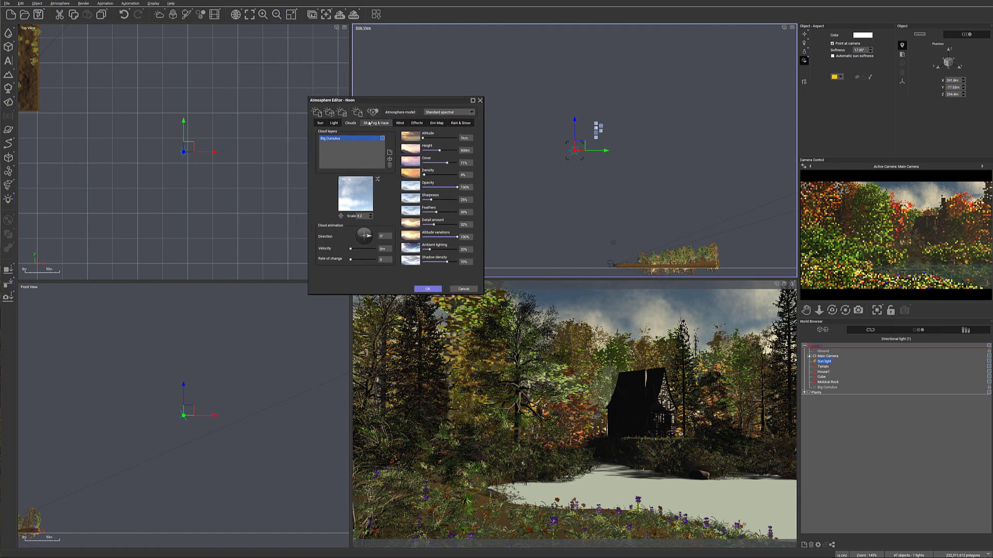
{"action": "left_click_drag", "start_coordinate": [368, 178], "coordinate": [374, 177]}
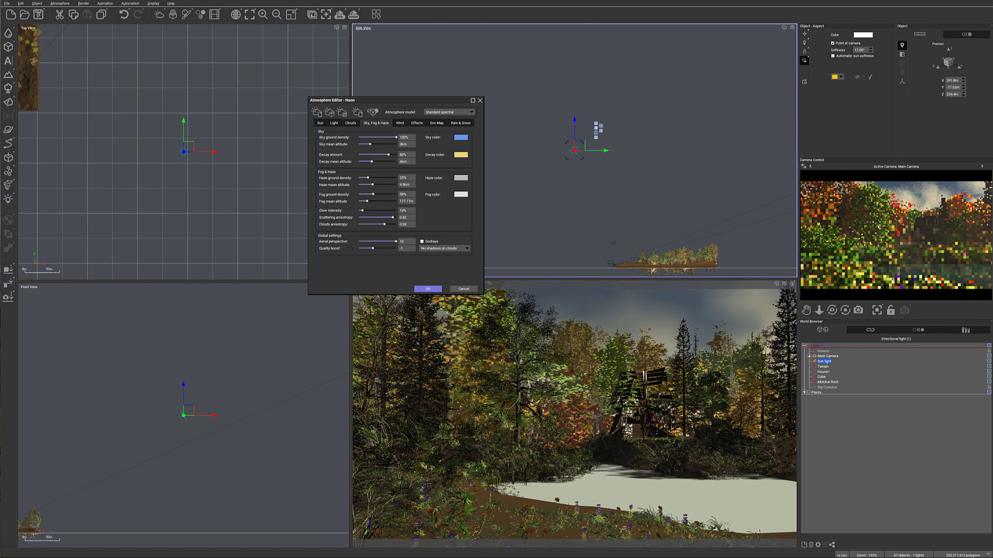
{"action": "right_click", "coordinate": [947, 207]}
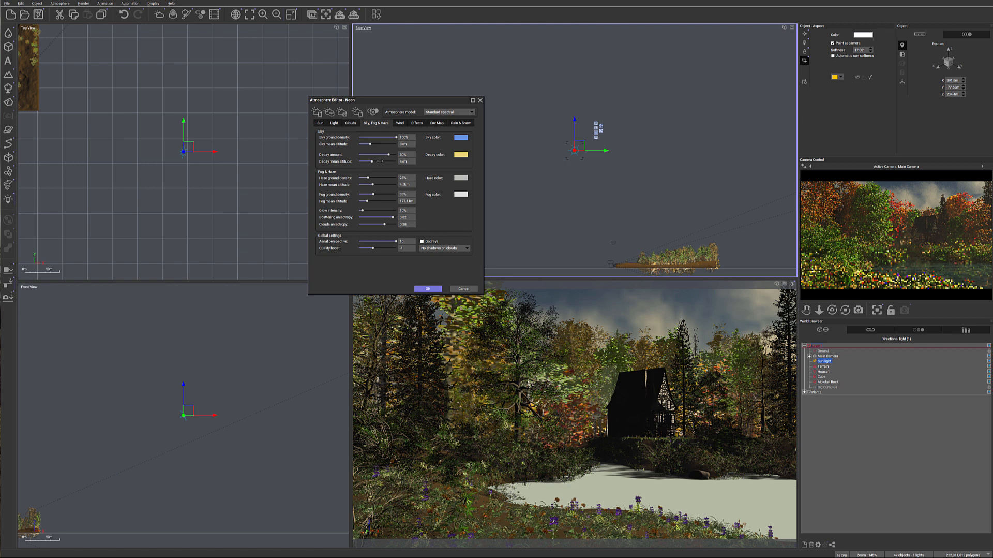
Raise the decay mean altitude to about 4.2 km and the glow intensity to about 16%, and refresh the camera preview.
{"action": "left_click_drag", "start_coordinate": [380, 161], "coordinate": [382, 162]}
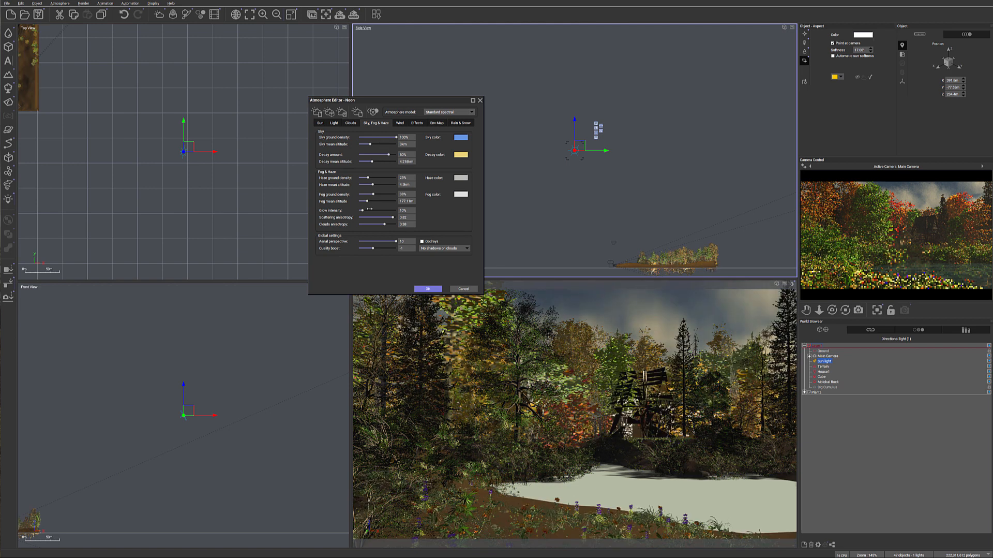
{"action": "left_click_drag", "start_coordinate": [371, 210], "coordinate": [394, 217]}
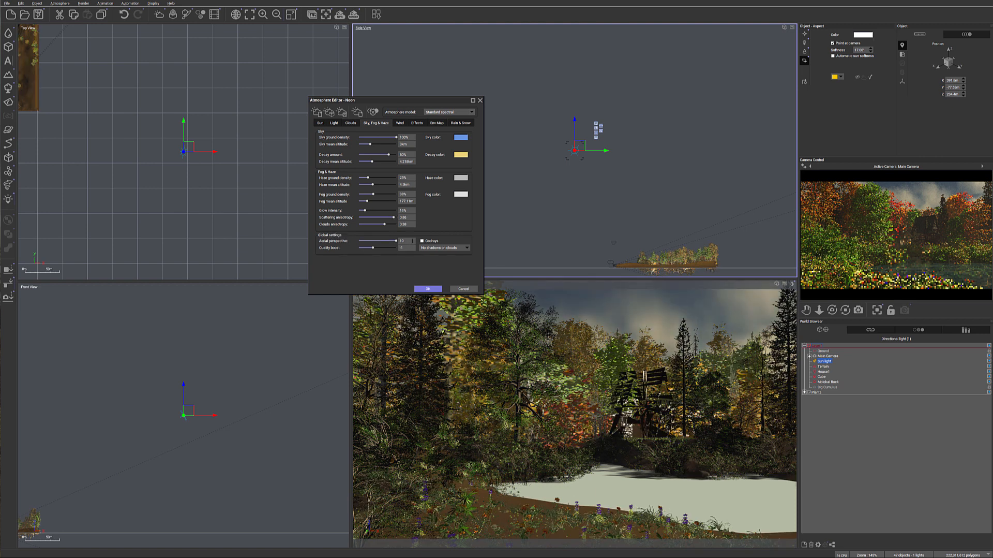
{"action": "right_click", "coordinate": [896, 227]}
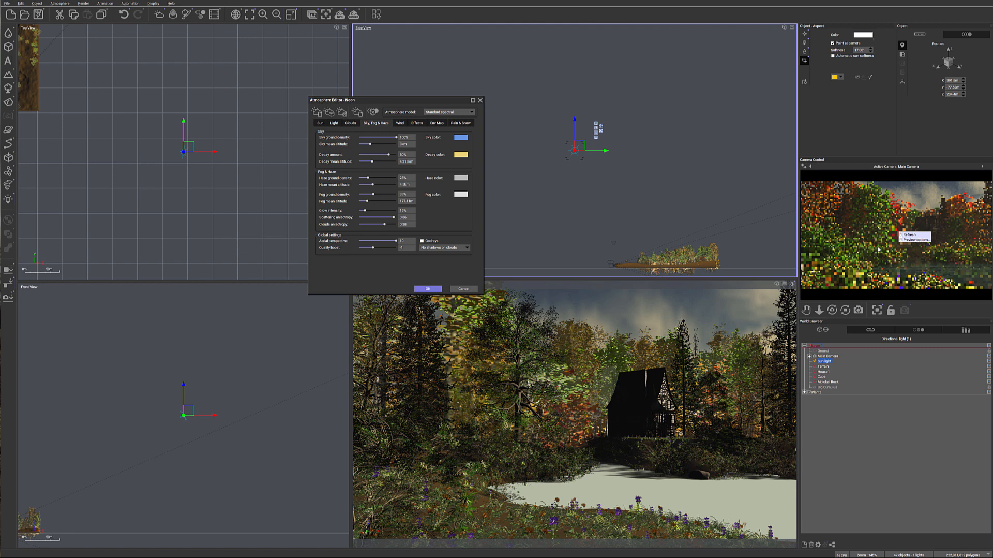
{"action": "left_click", "coordinate": [916, 248]}
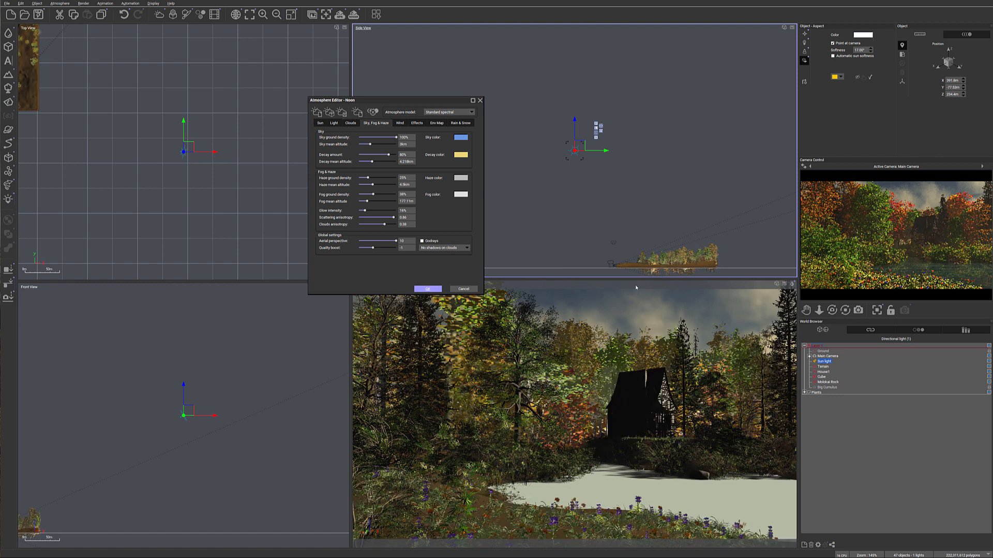
Accept the atmosphere settings and refresh the camera preview again.
{"action": "key", "text": "Return"}
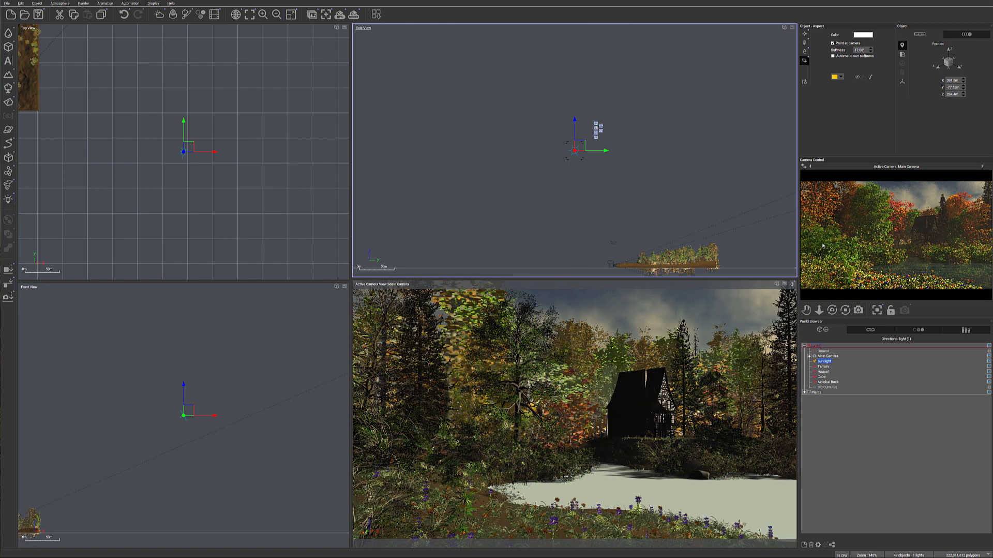
{"action": "right_click", "coordinate": [877, 240]}
{"action": "left_click", "coordinate": [940, 263]}
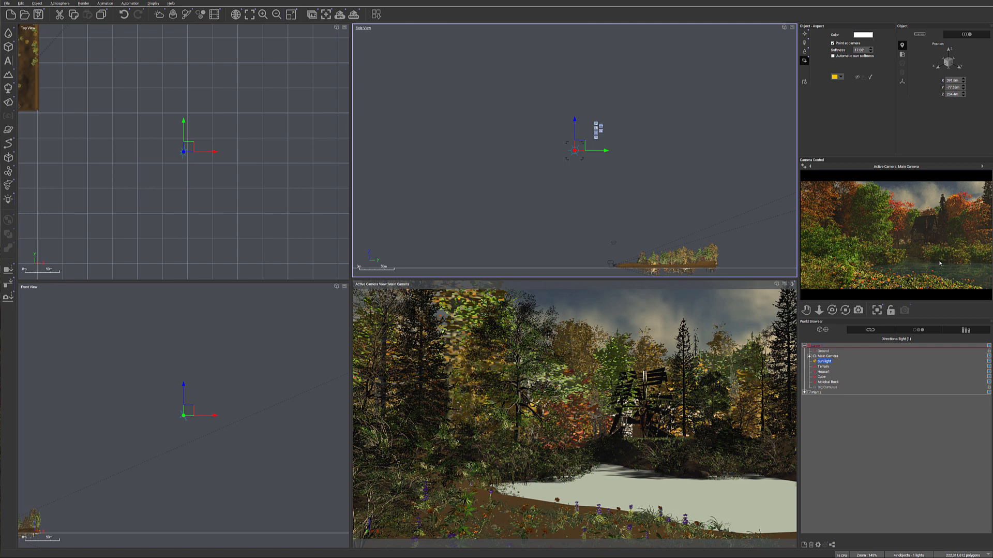
Reopen the Atmosphere Editor's cloud settings, add the Cloud Front layer from the Spectral 2 collection and refresh the camera preview.
{"action": "left_click", "coordinate": [59, 5]}
{"action": "left_click", "coordinate": [69, 69]}
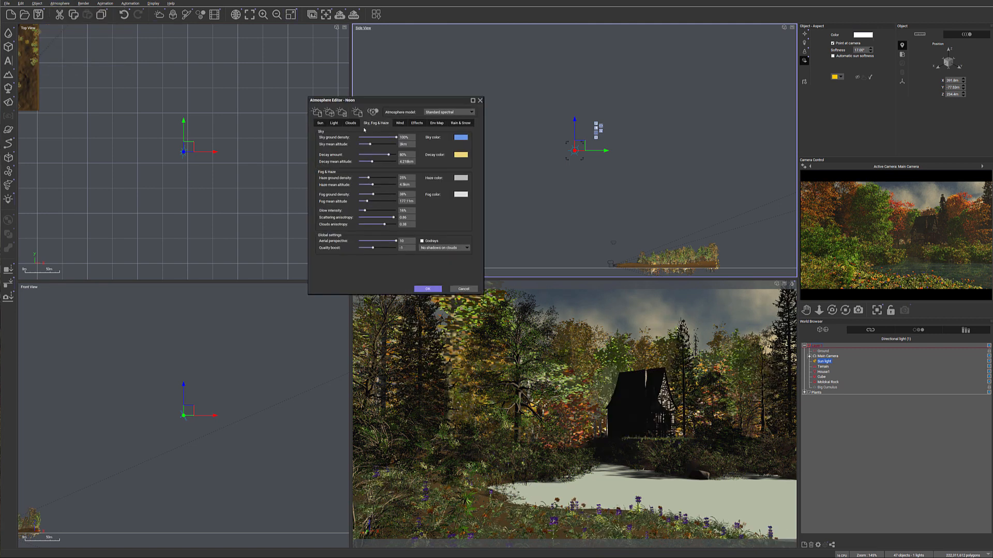
{"action": "left_click", "coordinate": [352, 123]}
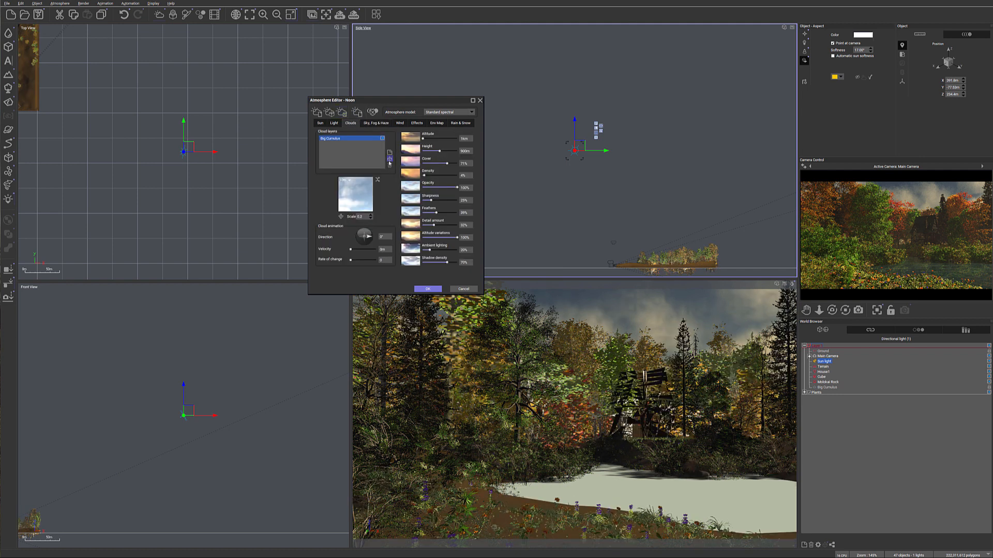
{"action": "left_click", "coordinate": [478, 213]}
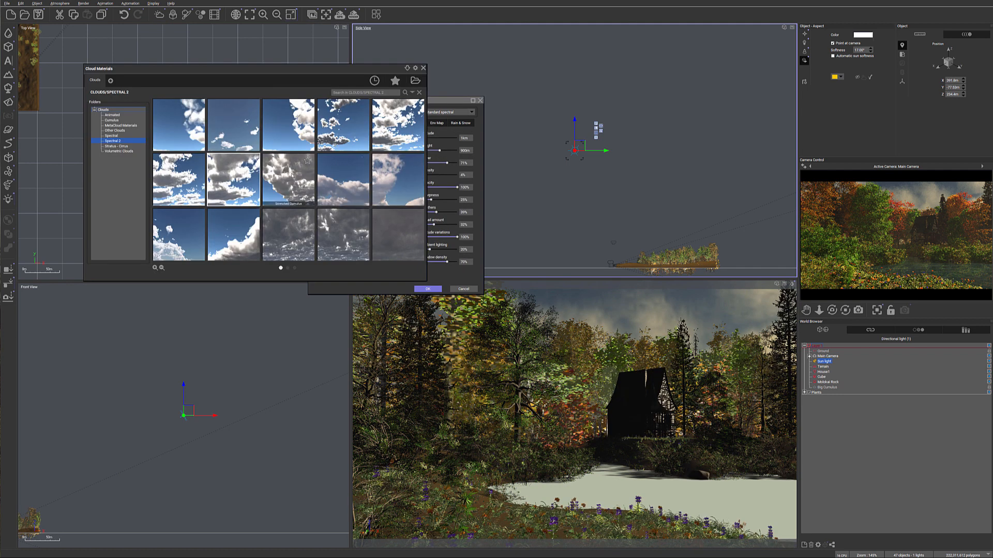
{"action": "double_click", "coordinate": [173, 238]}
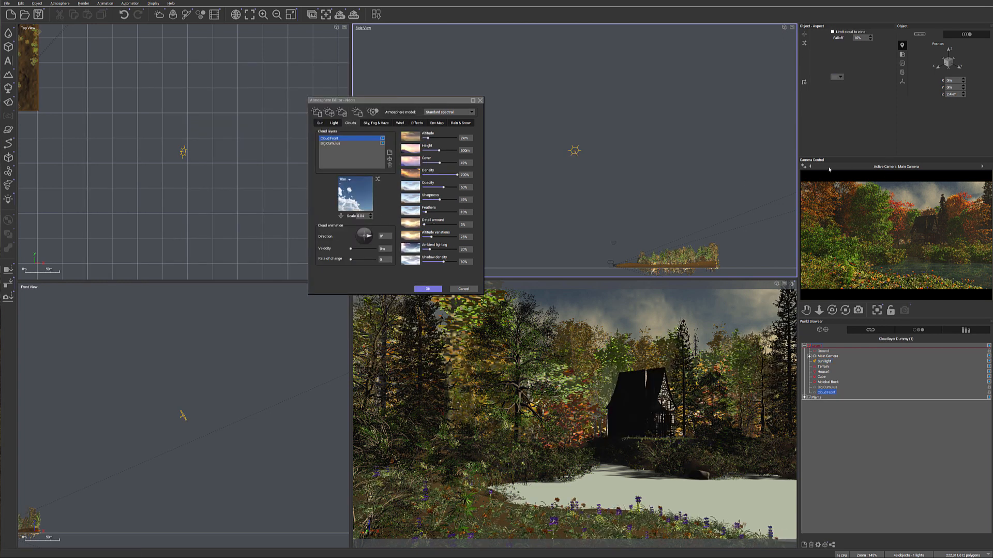
{"action": "right_click", "coordinate": [848, 183]}
{"action": "left_click", "coordinate": [861, 191]}
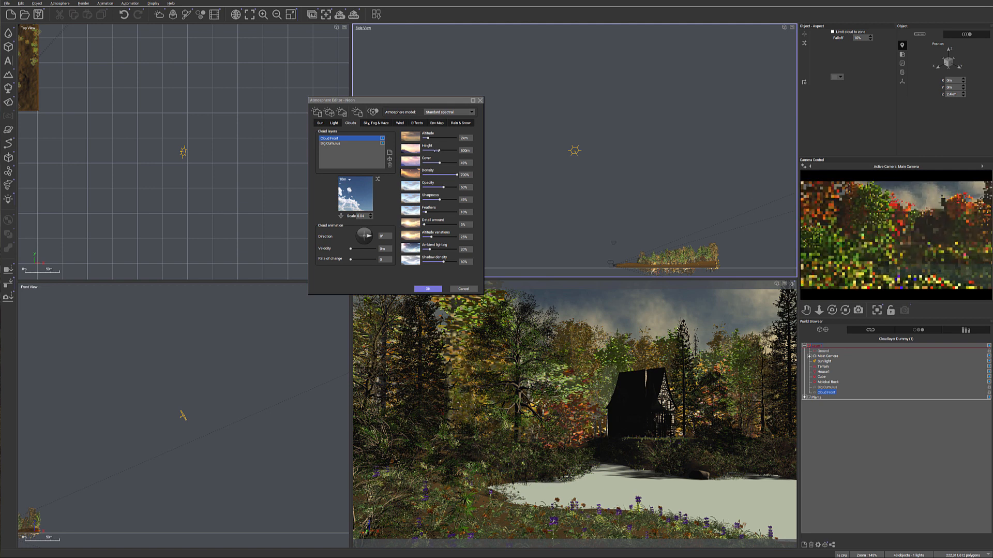
Set the Cloud Front layer to about 1.1 km altitude, 66% cover, 59% altitude variations, 17% ambient lighting and 79% shadow density.
{"action": "left_click_drag", "start_coordinate": [448, 139], "coordinate": [439, 137]}
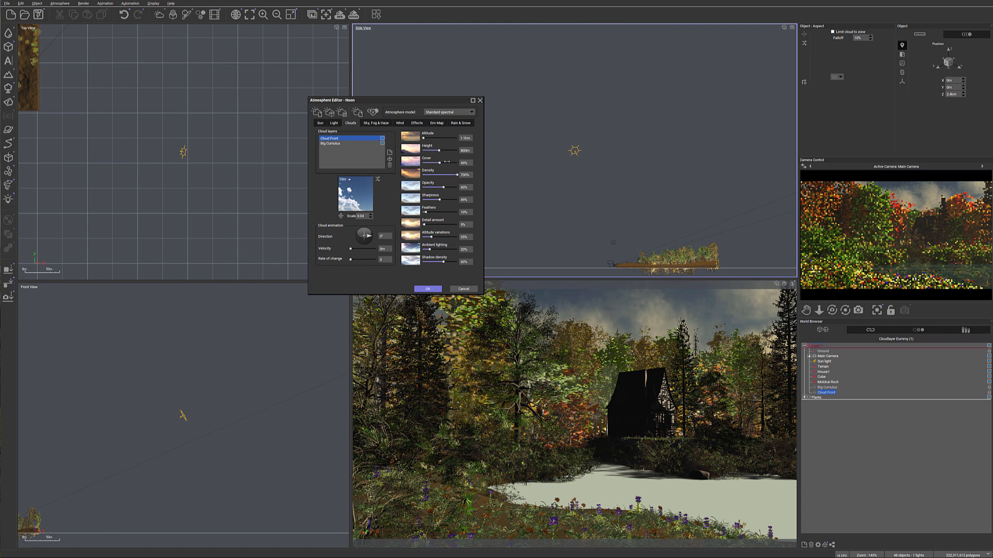
{"action": "left_click_drag", "start_coordinate": [448, 162], "coordinate": [457, 162]}
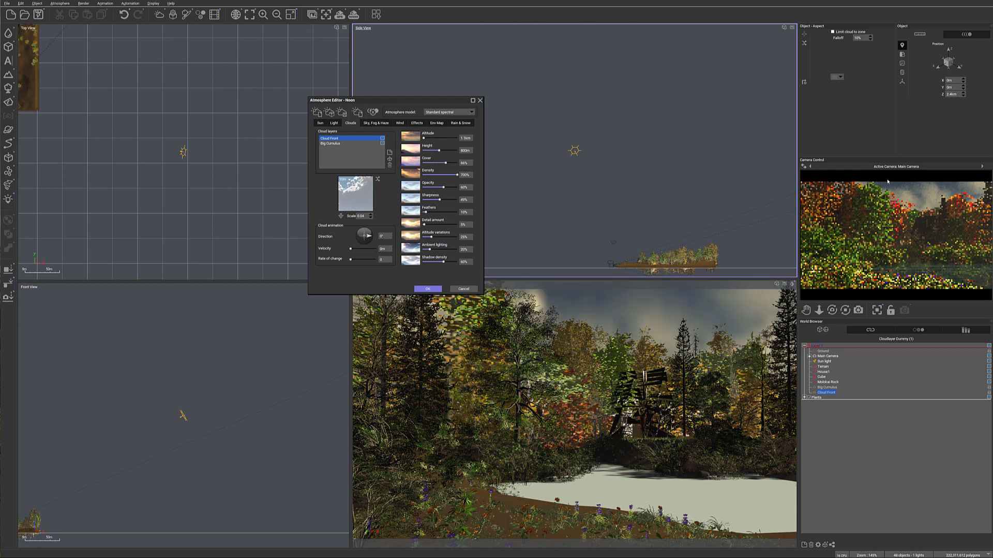
{"action": "right_click", "coordinate": [926, 215]}
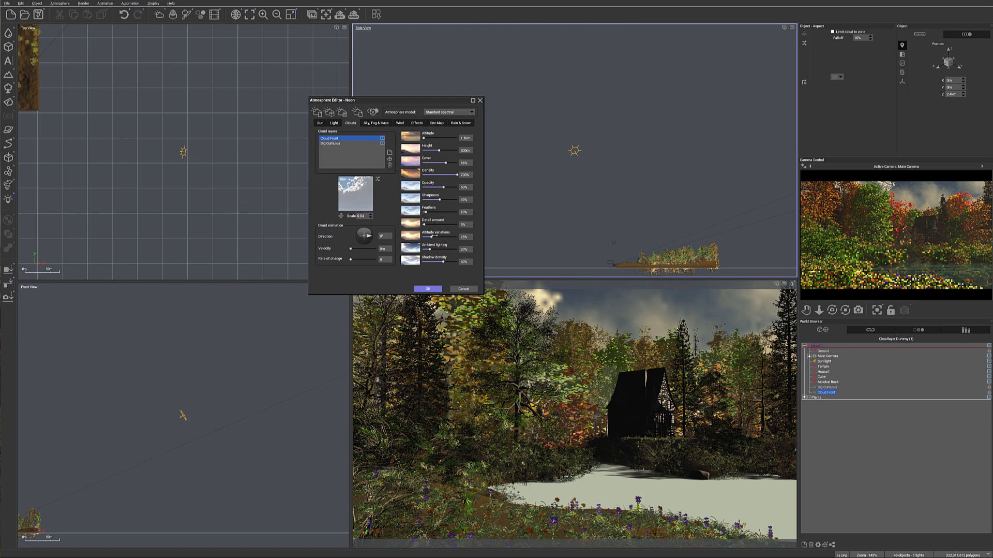
{"action": "mouse_move", "coordinate": [431, 237]}
{"action": "left_mouse_down"}
{"action": "mouse_move", "coordinate": [443, 236]}
{"action": "mouse_move", "coordinate": [429, 249]}
{"action": "mouse_move", "coordinate": [449, 262]}
{"action": "left_mouse_up"}
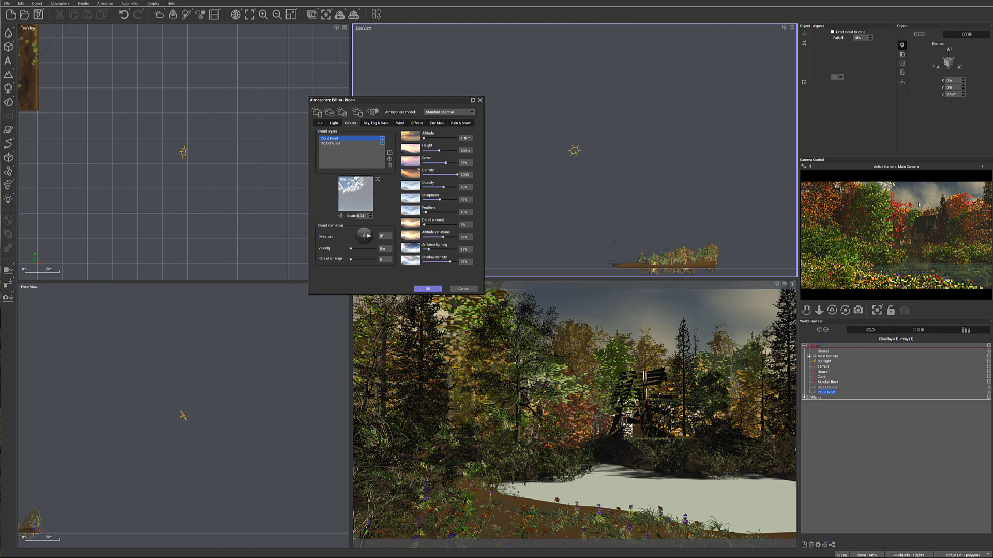
Try lowering the Big Cumulus layer's density to 1%.
{"action": "left_click", "coordinate": [348, 144]}
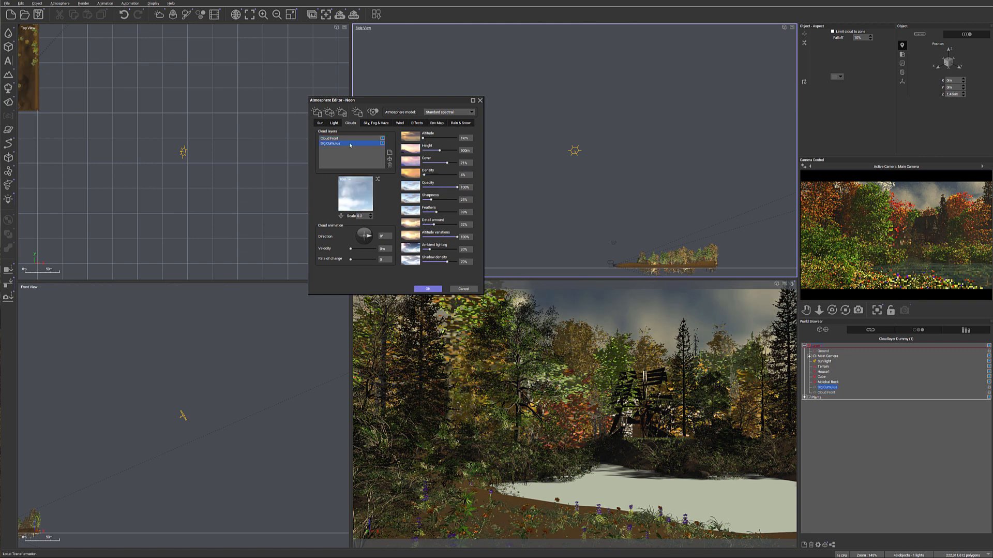
{"action": "left_click_drag", "start_coordinate": [460, 175], "coordinate": [496, 183]}
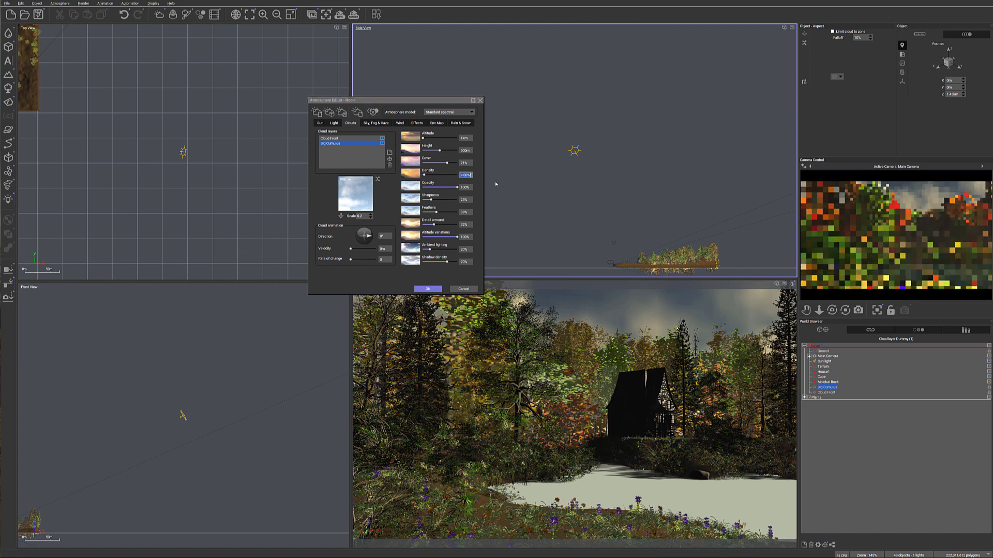
{"action": "type", "text": "1"}
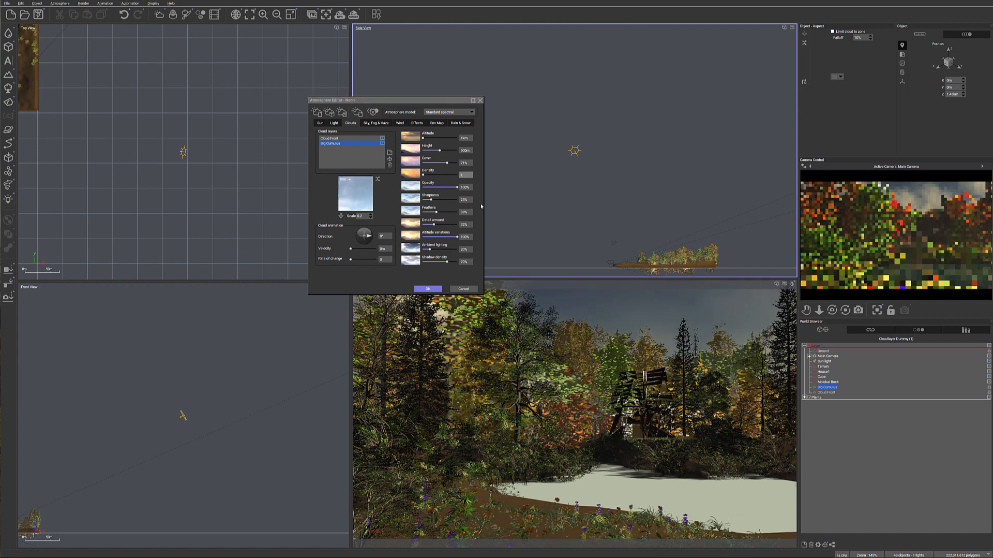
{"action": "key", "text": "Return"}
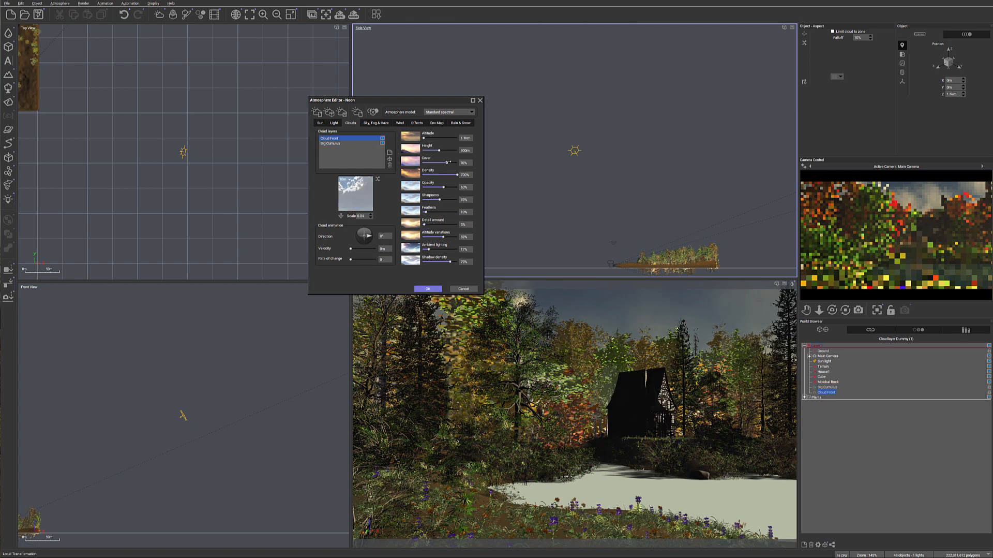
Raise the Cloud Front layer's cover to about 79% and the Big Cumulus density to about 9%, refreshing the camera preview.
{"action": "left_click_drag", "start_coordinate": [446, 162], "coordinate": [450, 162]}
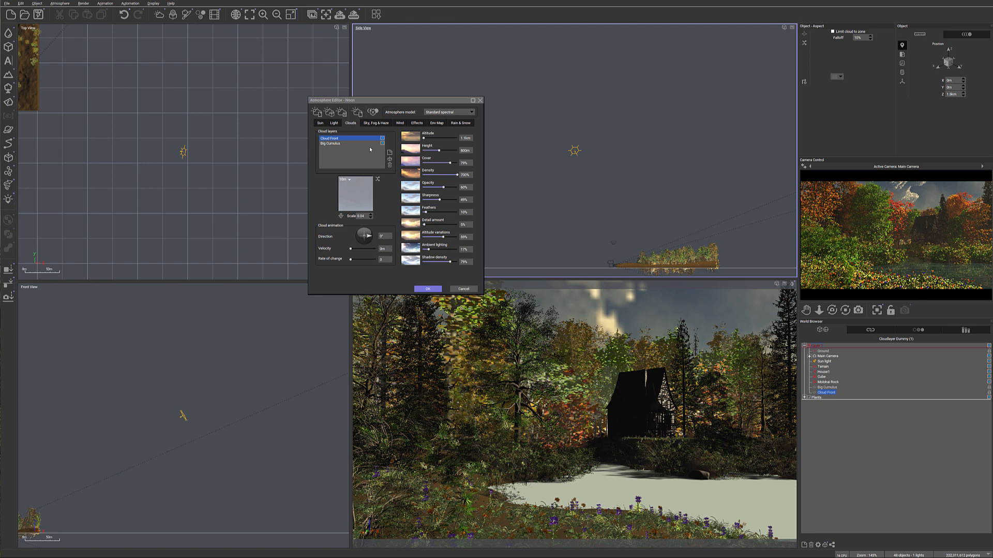
{"action": "left_click", "coordinate": [330, 142]}
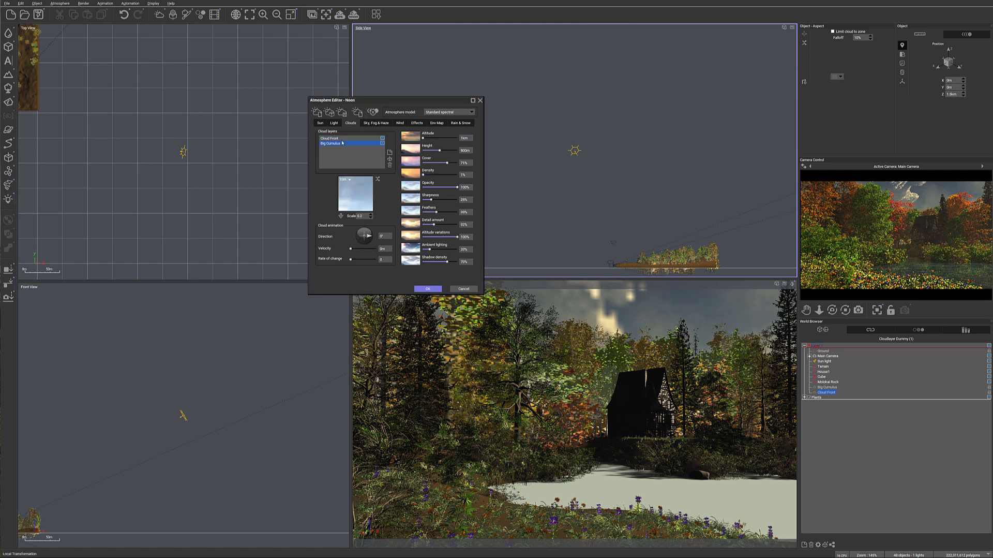
{"action": "left_click_drag", "start_coordinate": [423, 174], "coordinate": [429, 174]}
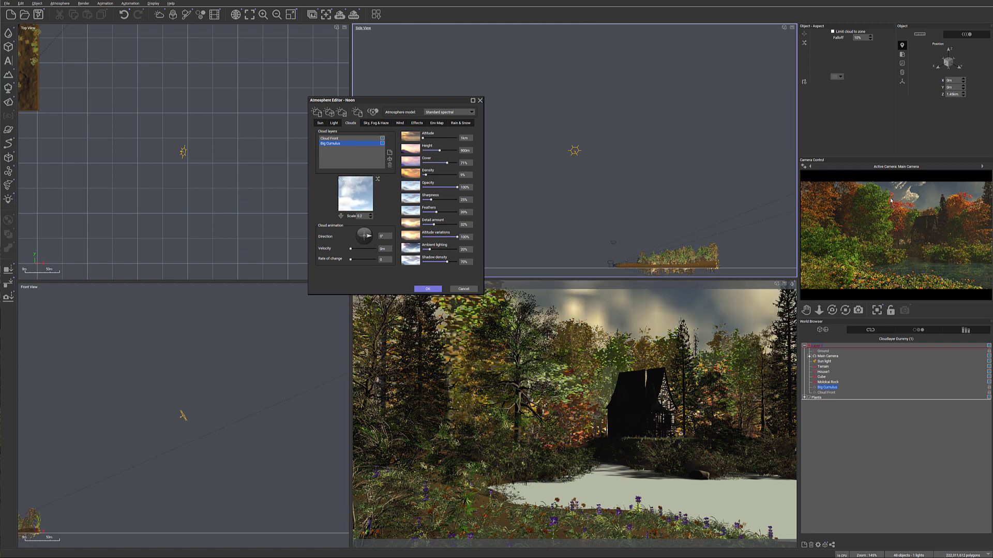
{"action": "right_click", "coordinate": [944, 197]}
{"action": "left_click", "coordinate": [926, 190]}
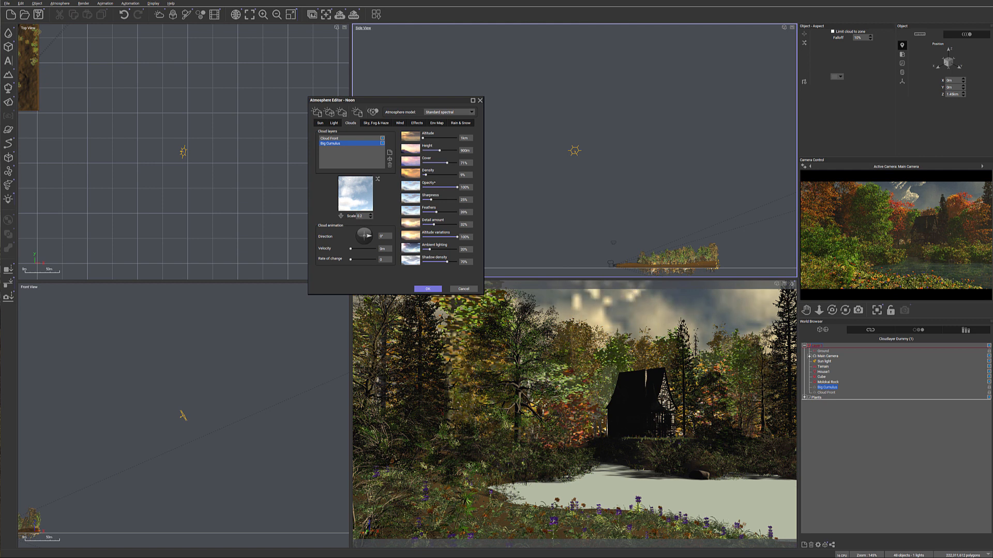
Set the Big Cumulus layer's density to about 13%, ambient lighting to 12% and shadow density to 84%, and increase its height slightly.
{"action": "left_click_drag", "start_coordinate": [435, 173], "coordinate": [437, 174]}
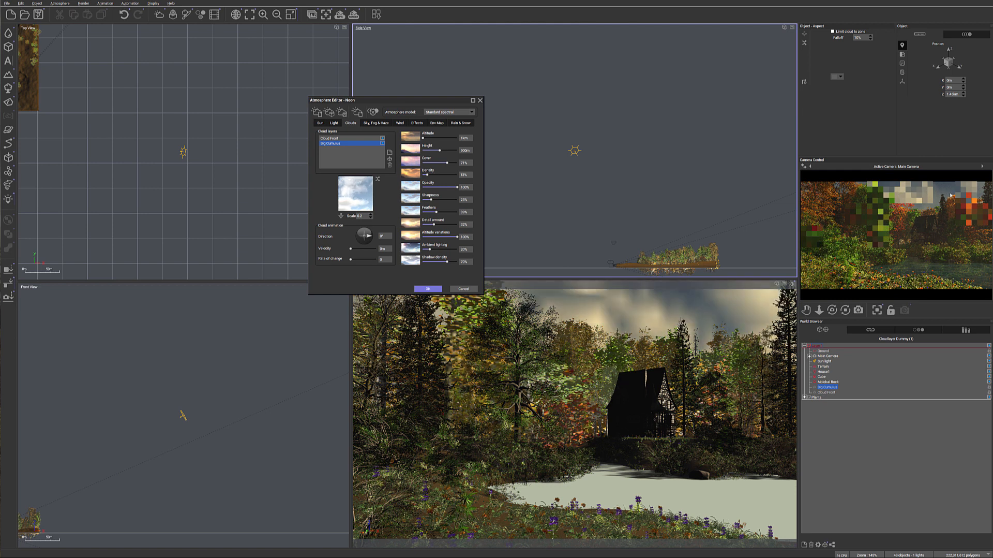
{"action": "left_click_drag", "start_coordinate": [444, 248], "coordinate": [456, 260]}
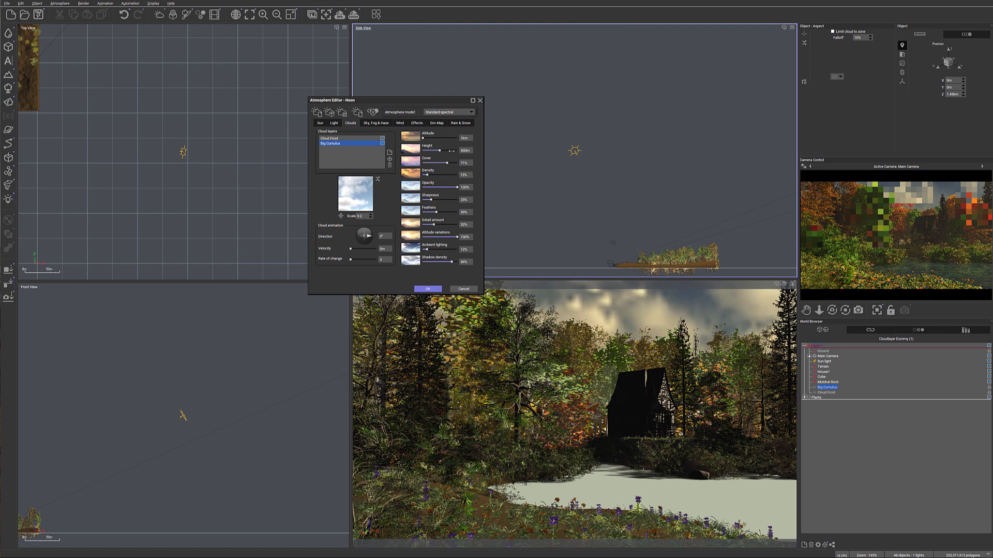
{"action": "left_click_drag", "start_coordinate": [446, 148], "coordinate": [447, 148]}
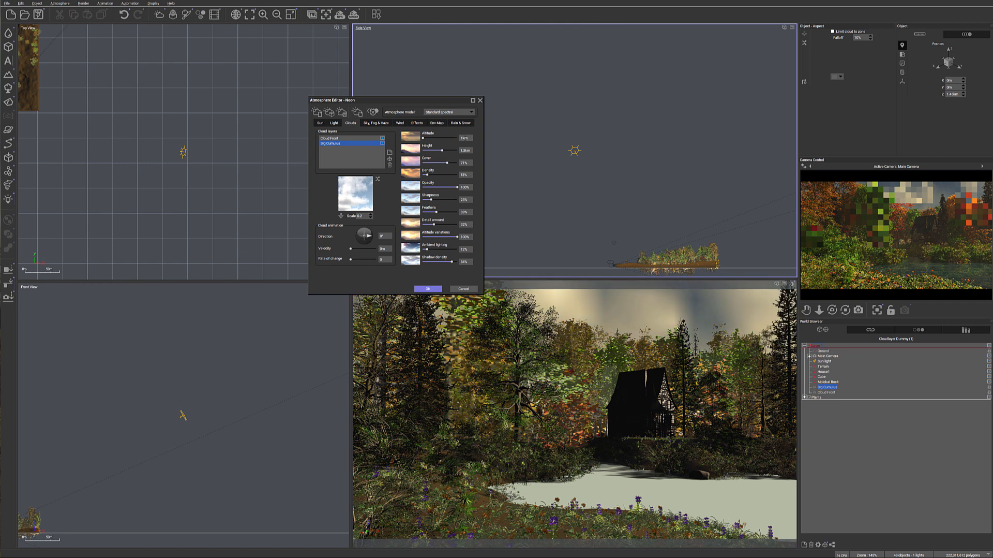
Set the Big Cumulus layer's altitude to 500 m and refresh the camera preview.
{"action": "left_click", "coordinate": [464, 138]}
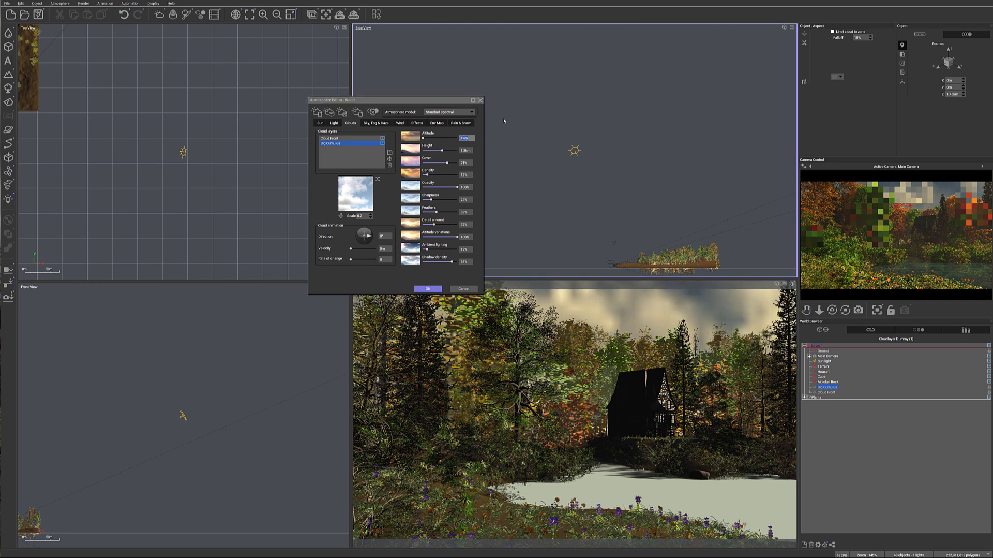
{"action": "type", "text": "500m"}
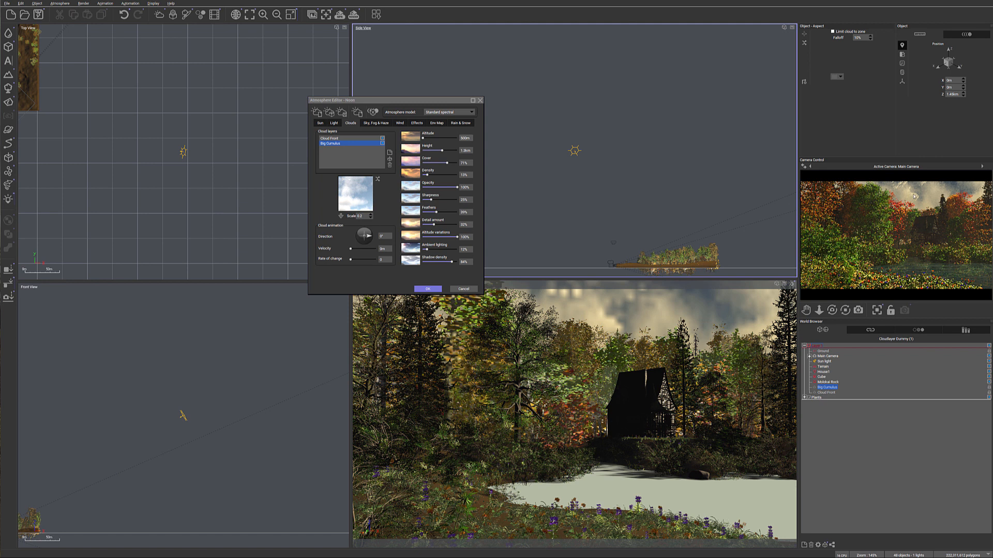
{"action": "right_click", "coordinate": [935, 228]}
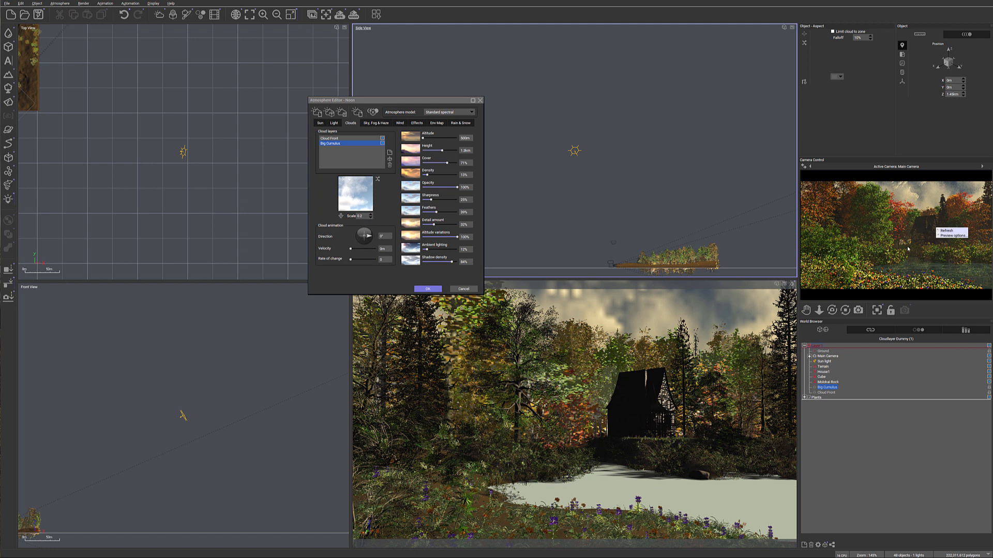
{"action": "left_click", "coordinate": [924, 279]}
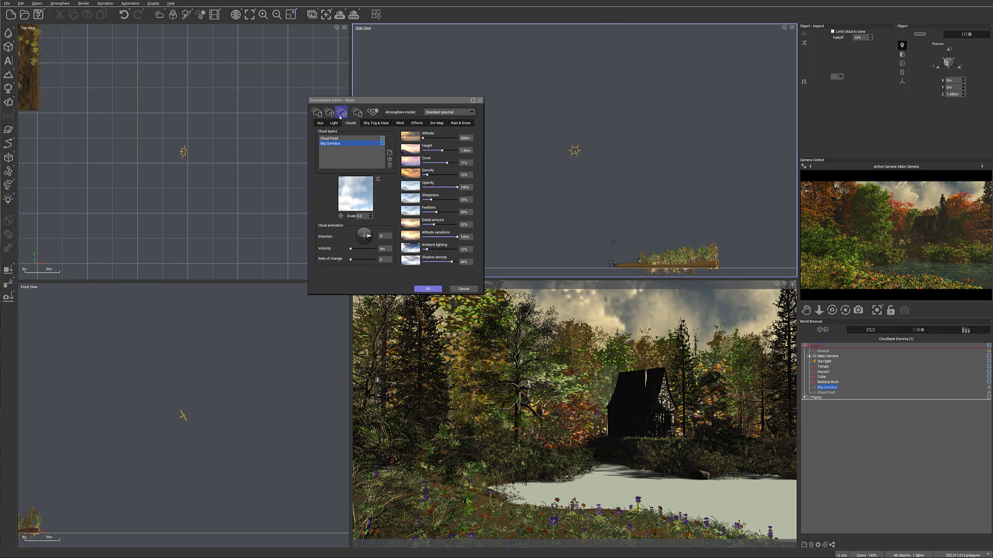
Save the current atmosphere as Fall, ignoring the luminous materials for its preview render.
{"action": "left_click", "coordinate": [262, 297]}
{"action": "left_click", "coordinate": [550, 288]}
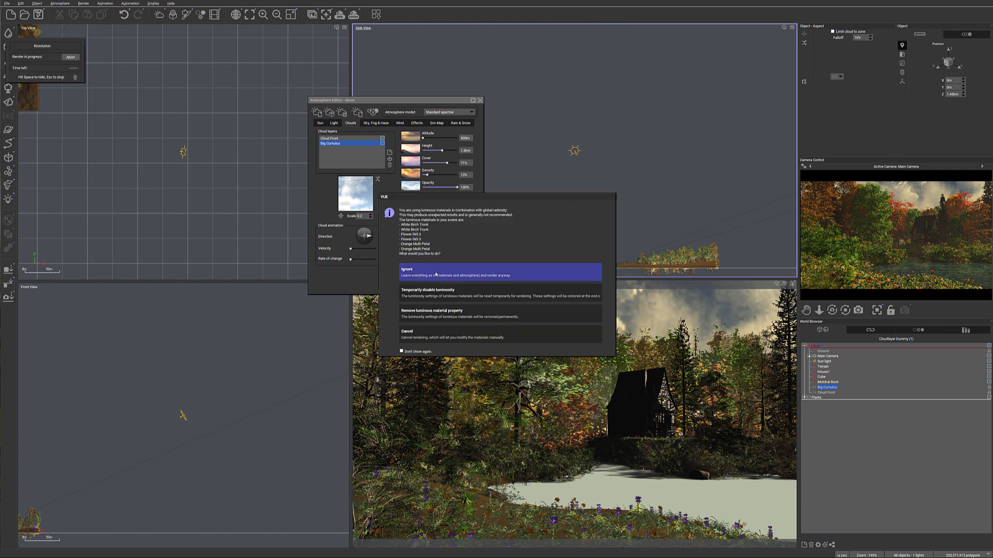
{"action": "left_click", "coordinate": [435, 274]}
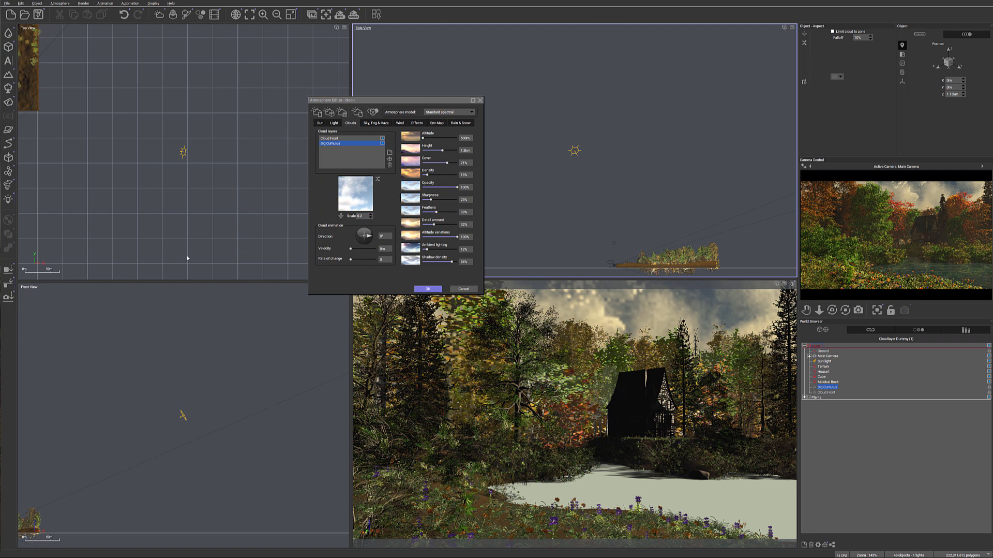
Switch the atmosphere model to Photometric spectral and let the atmosphere and camera exposure be adjusted automatically.
{"action": "left_click", "coordinate": [472, 111]}
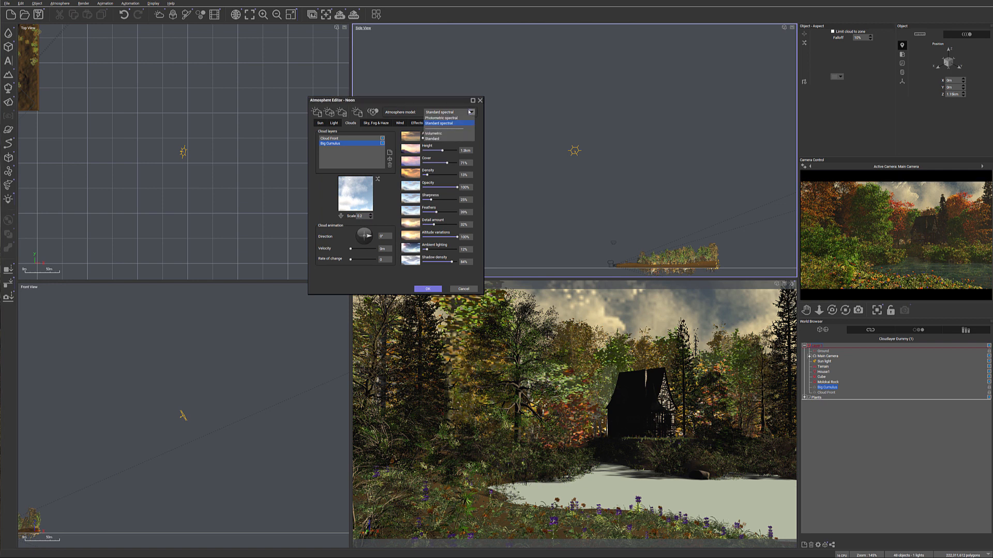
{"action": "left_click", "coordinate": [457, 120]}
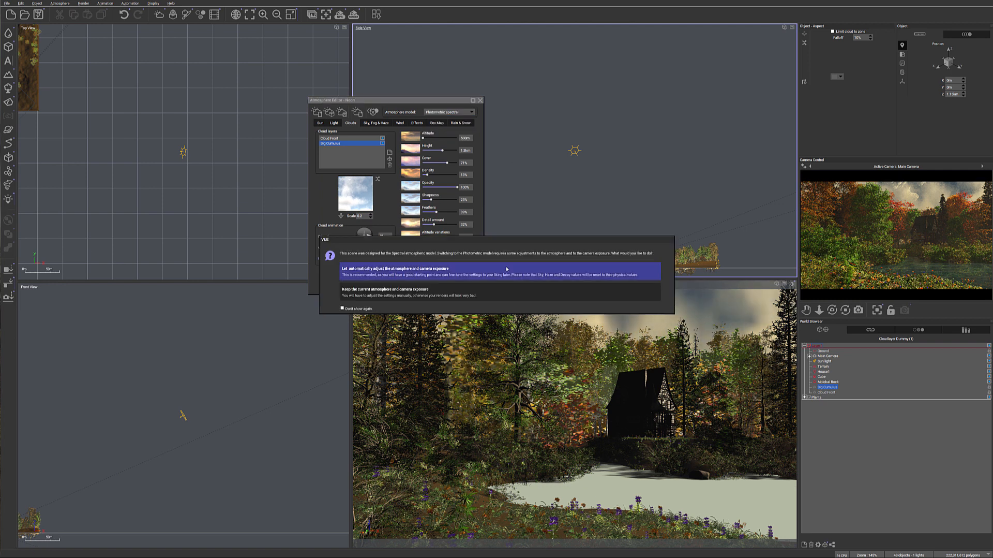
{"action": "left_click", "coordinate": [506, 267]}
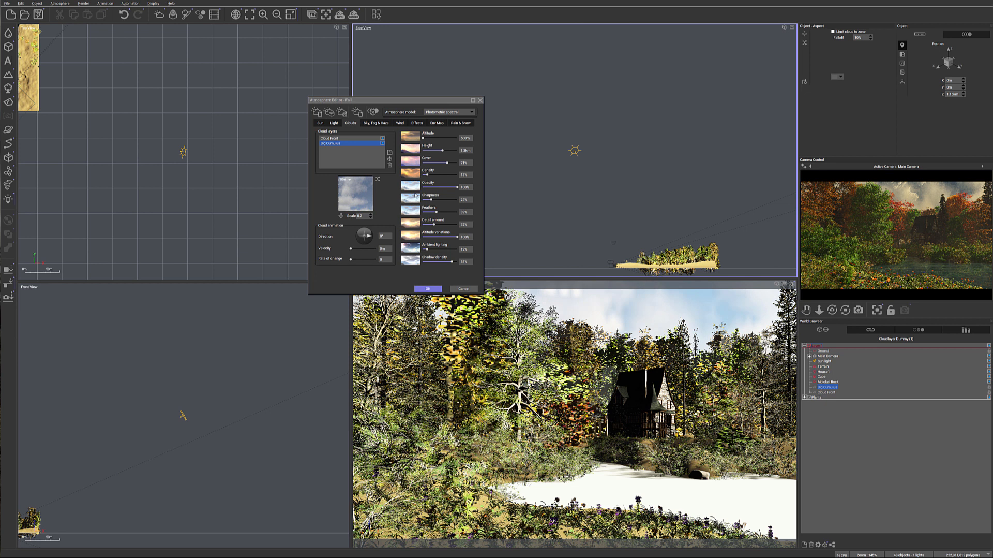
Set the lighting's albedo scale to about 41% and allow overriding of the photometric settings.
{"action": "left_click", "coordinate": [334, 123]}
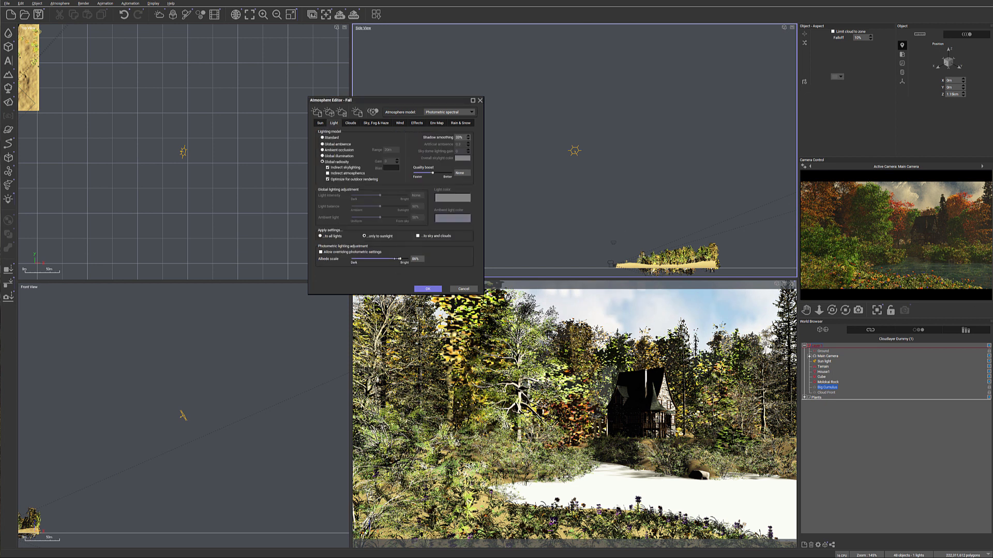
{"action": "left_click_drag", "start_coordinate": [399, 258], "coordinate": [384, 258]}
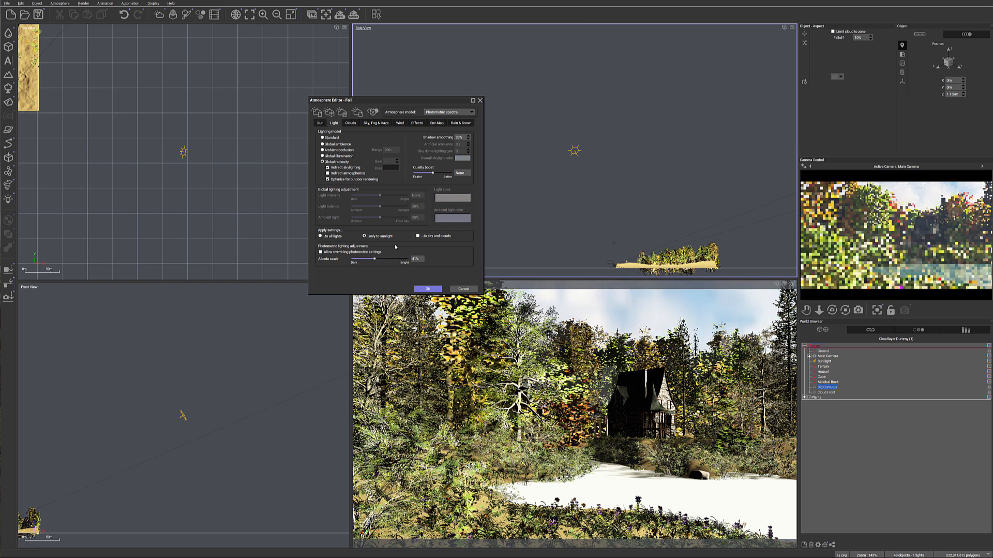
{"action": "left_click", "coordinate": [341, 252]}
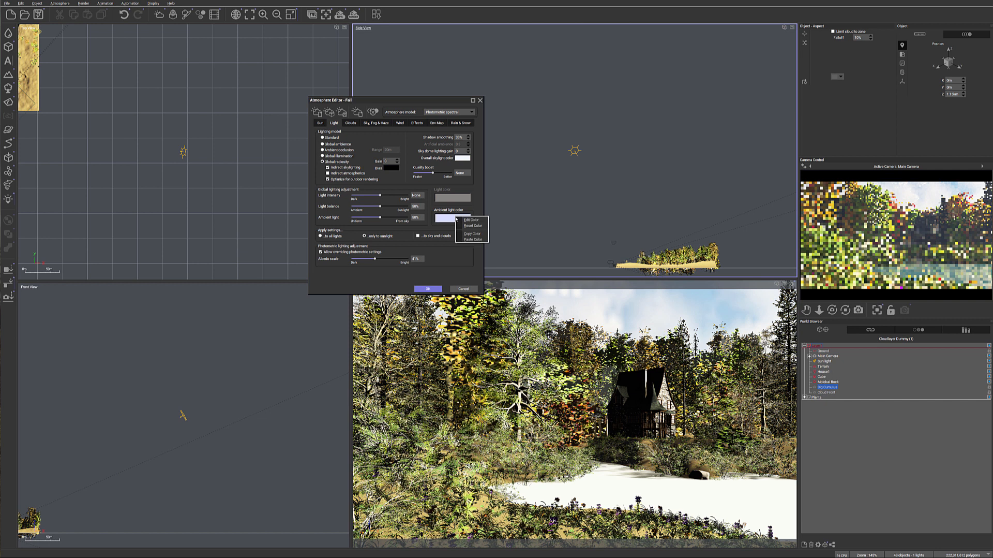
Darken the ambient light color to a muted medium blue.
{"action": "left_click", "coordinate": [453, 218]}
{"action": "left_click", "coordinate": [648, 246]}
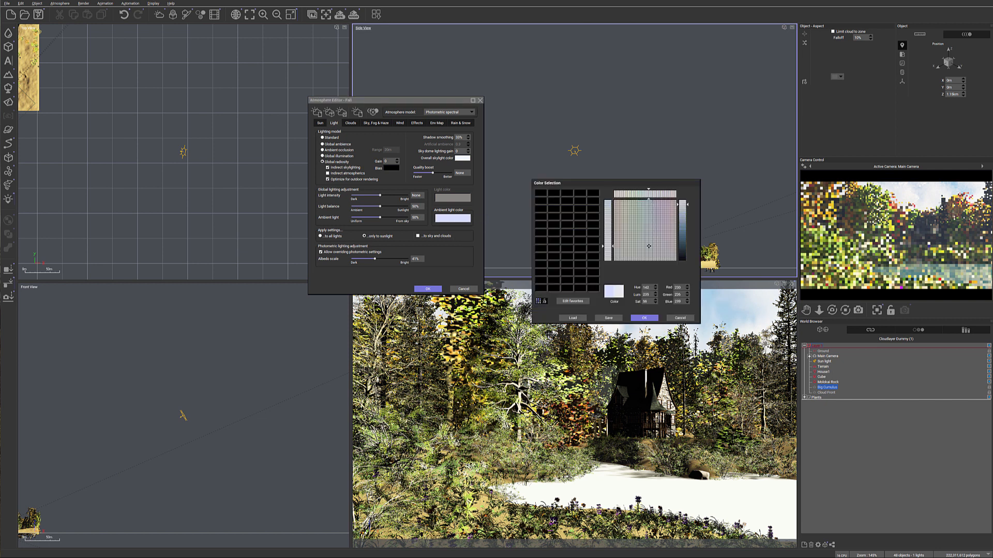
{"action": "left_click_drag", "start_coordinate": [683, 204], "coordinate": [685, 240]}
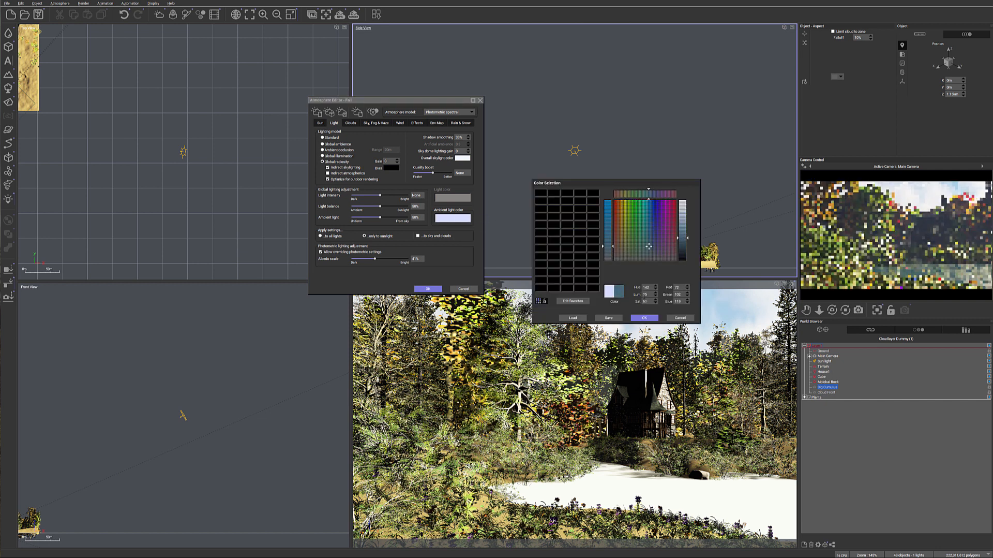
{"action": "left_click", "coordinate": [644, 317]}
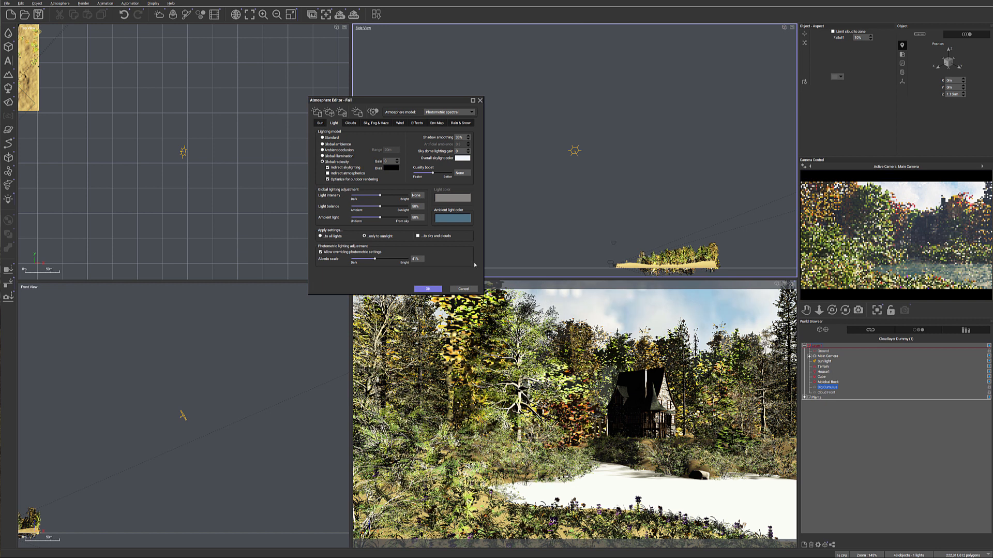
Set the albedo scale to about 46% and shift the light balance towards ambient, to about 39%.
{"action": "left_click", "coordinate": [390, 258]}
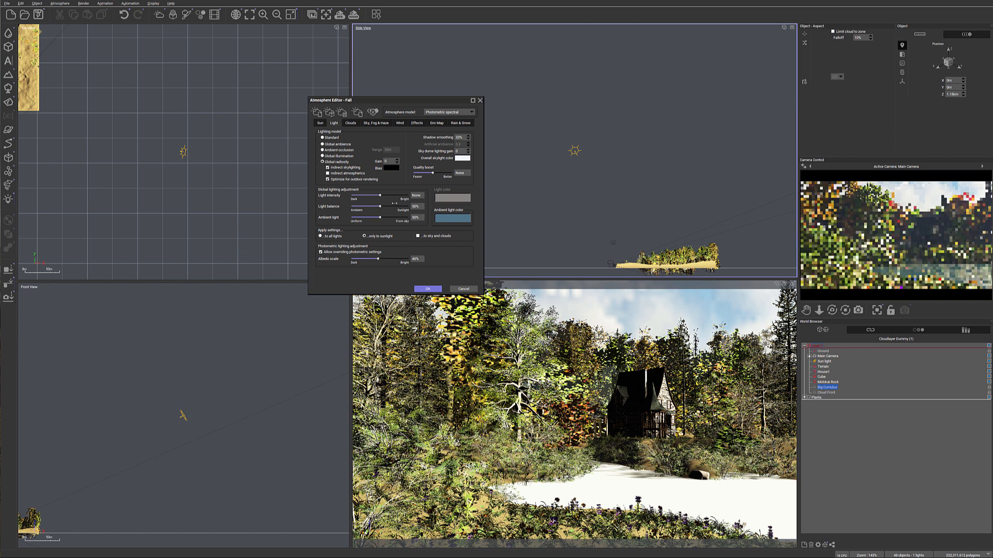
{"action": "left_click_drag", "start_coordinate": [393, 202], "coordinate": [384, 204]}
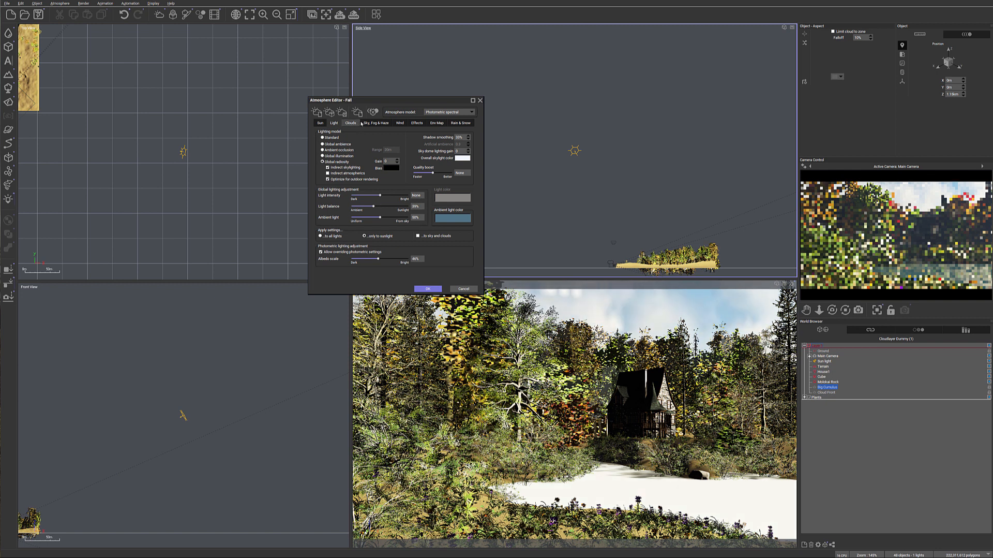
Set the sky's decay amount to about 53%, haze ground density to 41% and fog ground density to 15%, and refresh the camera preview.
{"action": "left_click", "coordinate": [369, 124]}
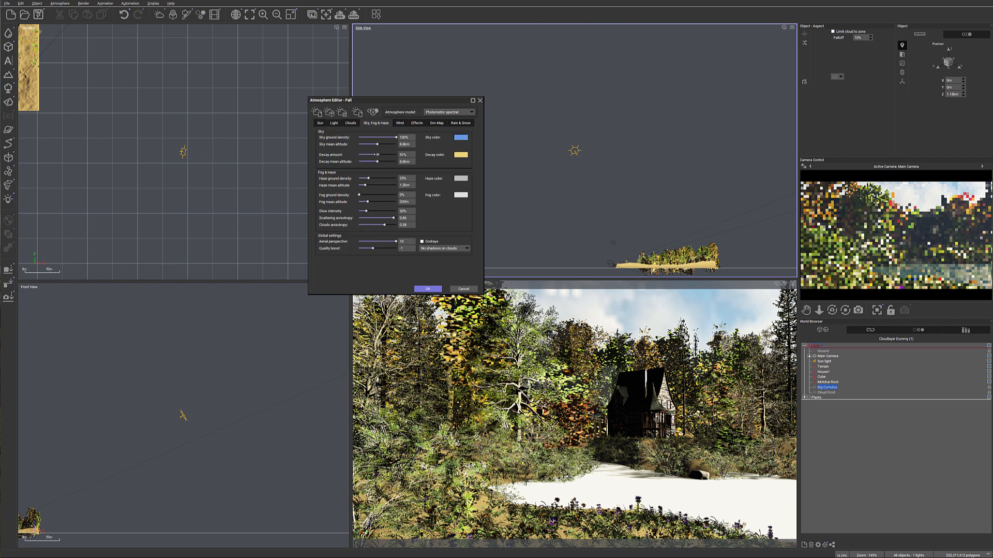
{"action": "left_click_drag", "start_coordinate": [376, 154], "coordinate": [379, 155]}
{"action": "left_click_drag", "start_coordinate": [359, 194], "coordinate": [374, 177]}
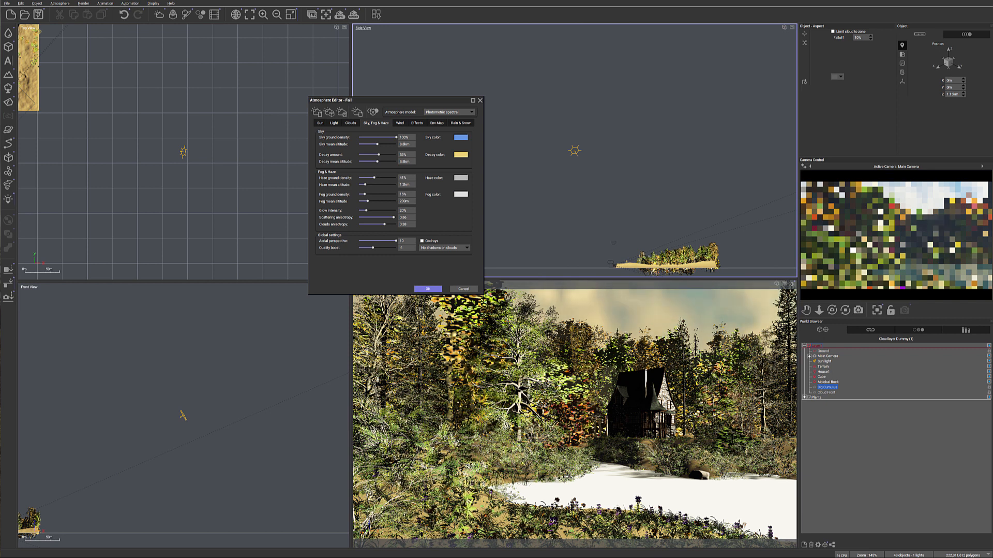
{"action": "left_click", "coordinate": [951, 241]}
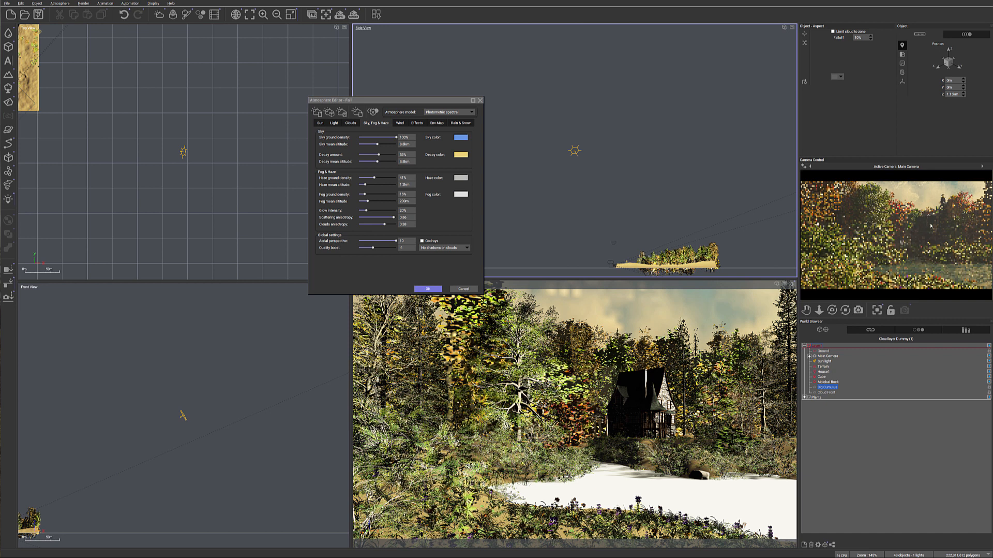
Reduce the sky's decay amount to about 39% and apply the atmosphere settings.
{"action": "left_click", "coordinate": [383, 153]}
{"action": "left_click_drag", "start_coordinate": [384, 153], "coordinate": [378, 153]}
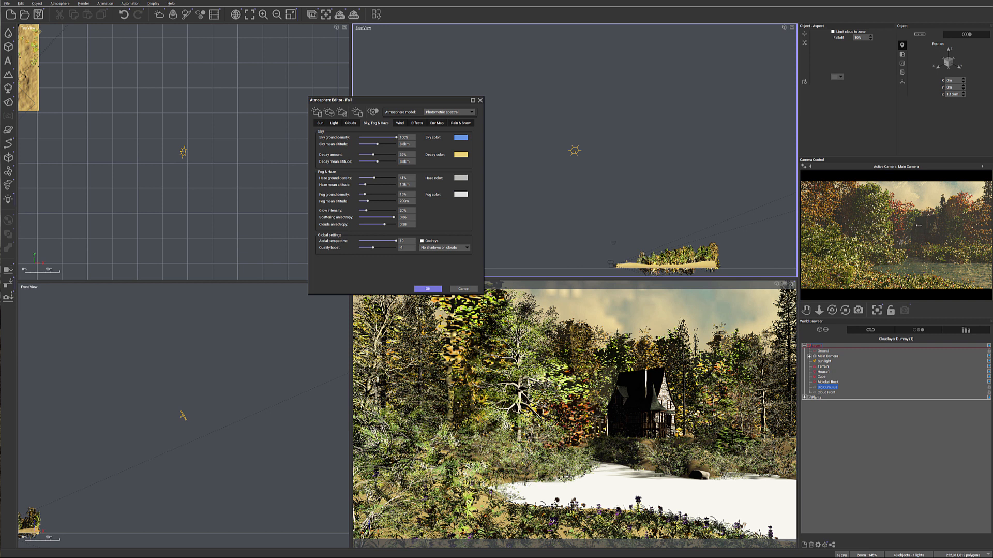
{"action": "left_click", "coordinate": [423, 289]}
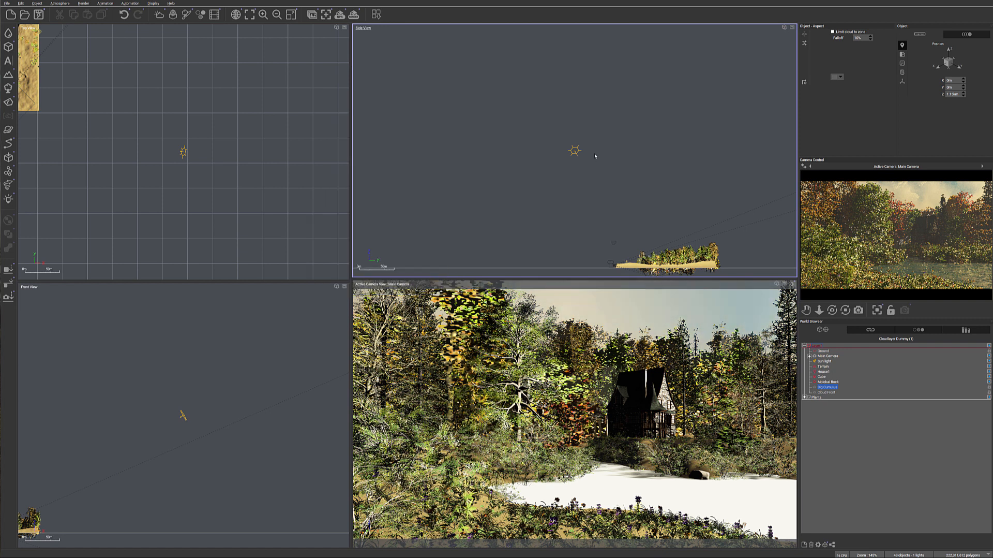
Select the sun light and move it lower in the side view.
{"action": "left_click", "coordinate": [574, 151]}
{"action": "left_click_drag", "start_coordinate": [574, 151], "coordinate": [575, 177]}
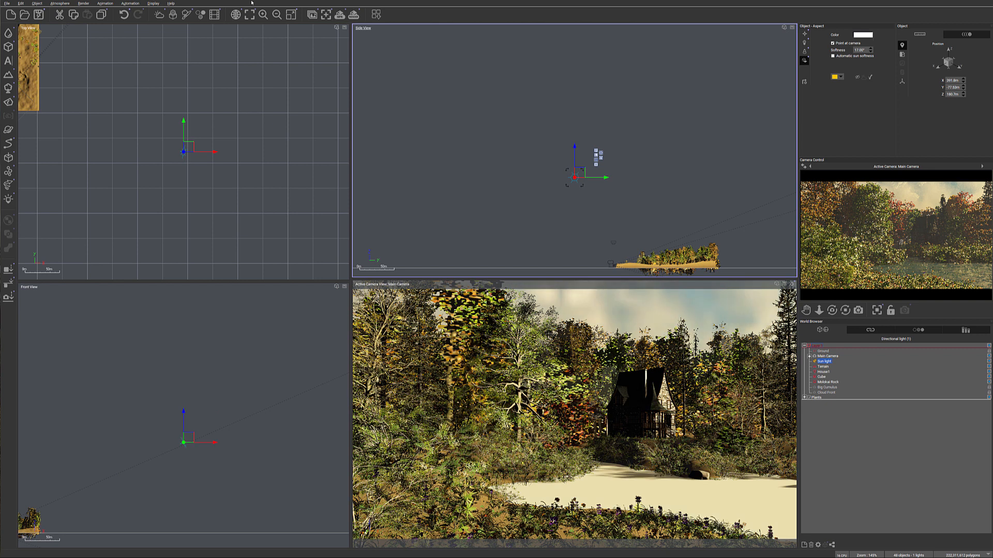
In the atmosphere settings, set decay amount to about 33%, haze ground density to 46%, fog ground density to 21% and glow intensity to 22%.
{"action": "left_click", "coordinate": [64, 4]}
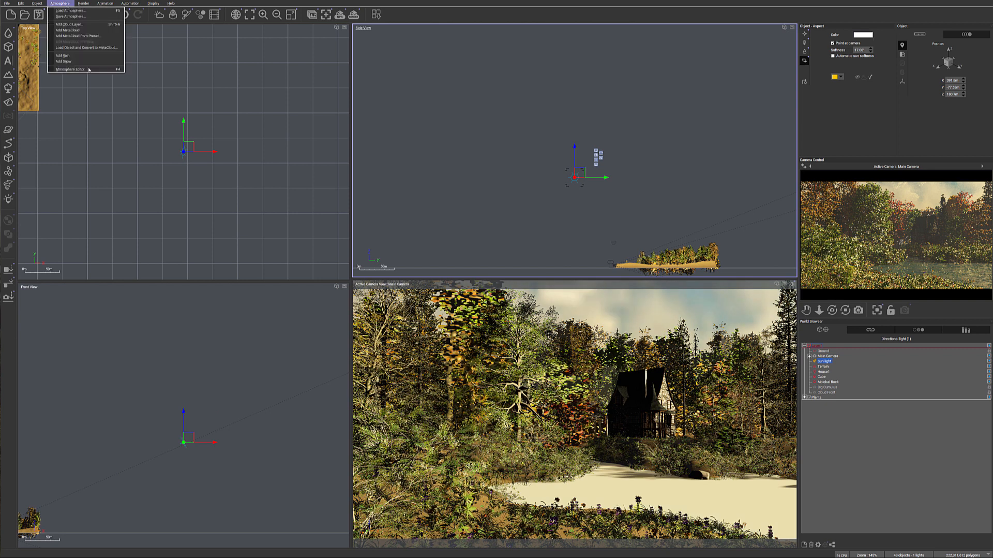
{"action": "left_click", "coordinate": [72, 71]}
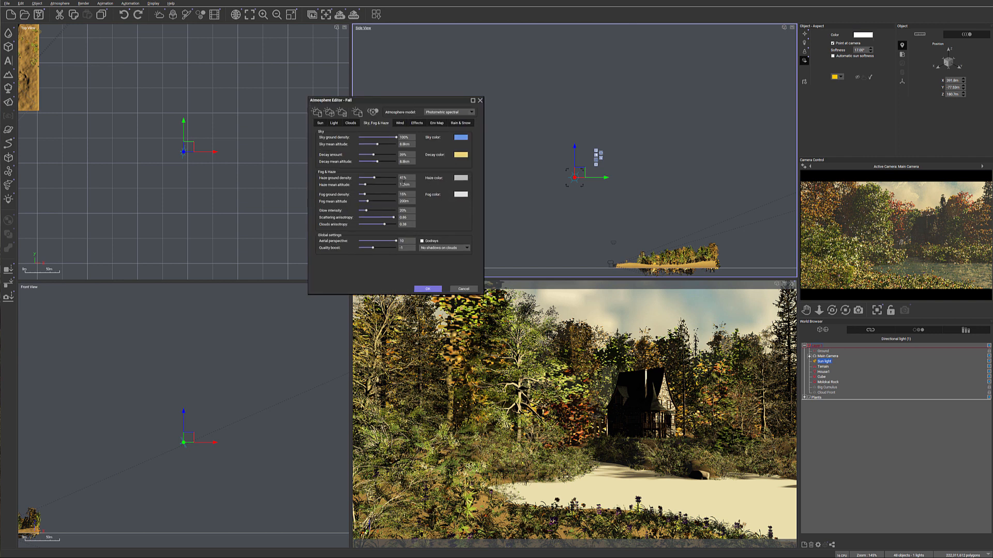
{"action": "left_click_drag", "start_coordinate": [380, 153], "coordinate": [379, 152]}
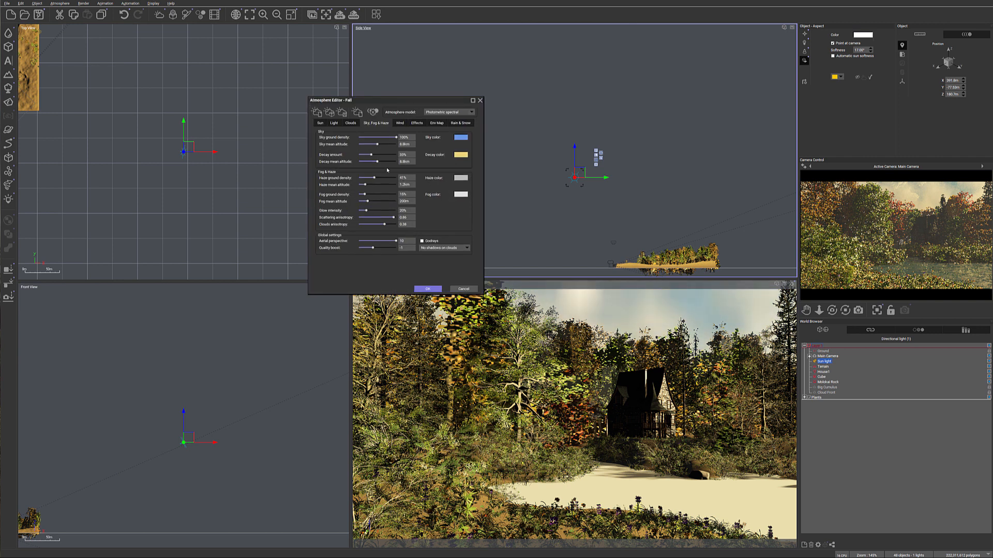
{"action": "left_click_drag", "start_coordinate": [381, 177], "coordinate": [379, 192]}
{"action": "left_click_drag", "start_coordinate": [381, 209], "coordinate": [382, 210]}
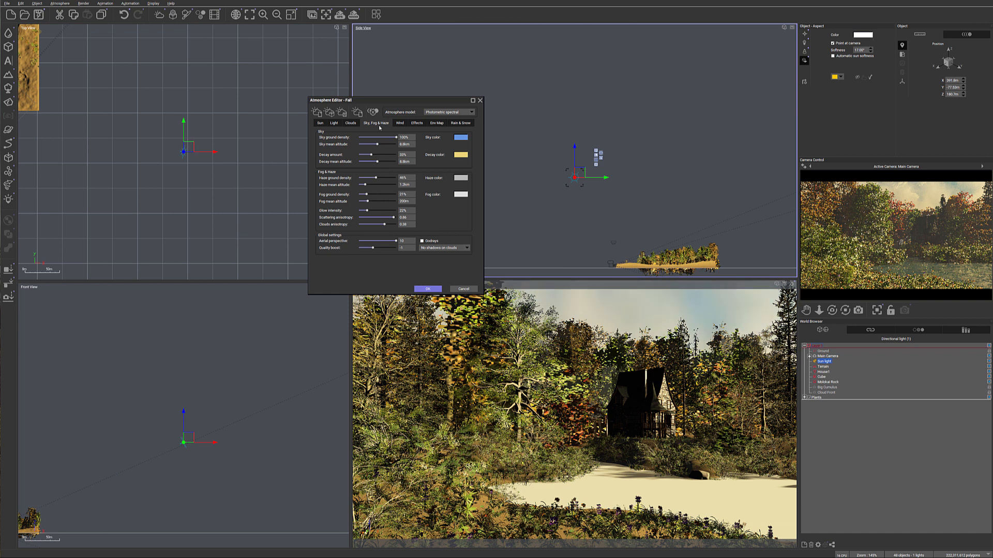
Reduce the size of the sun, the size of its corona and its visibility to 0%.
{"action": "left_click", "coordinate": [320, 123]}
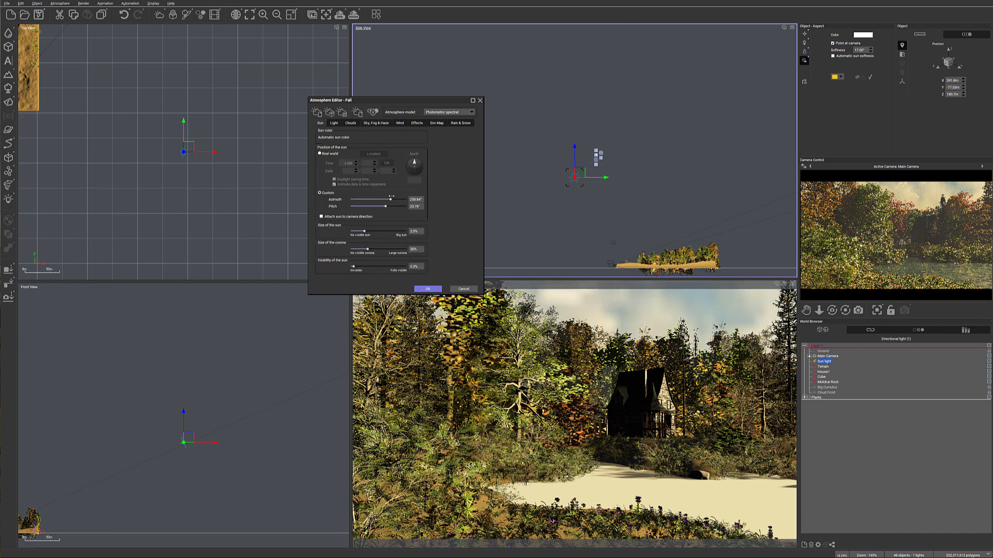
{"action": "left_click_drag", "start_coordinate": [365, 231], "coordinate": [339, 266]}
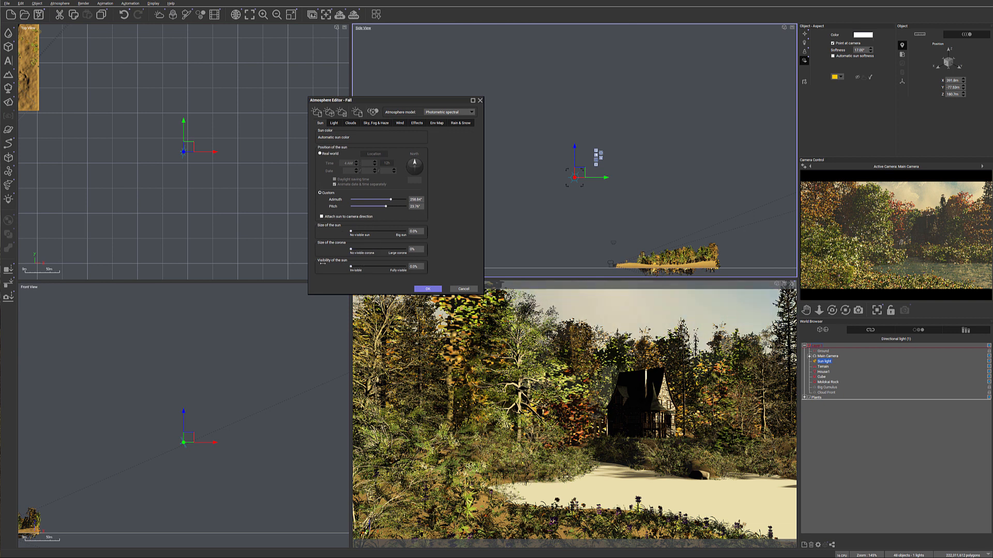
Set the light balance to about 38%, light intensity to -0.17 and albedo scale to 42%.
{"action": "left_click", "coordinate": [334, 123]}
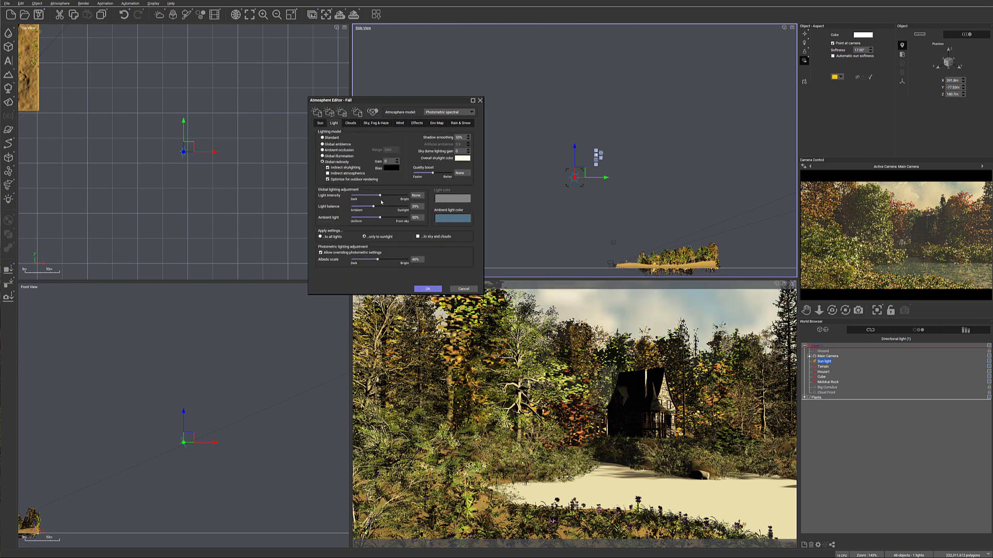
{"action": "left_click_drag", "start_coordinate": [378, 204], "coordinate": [377, 205]}
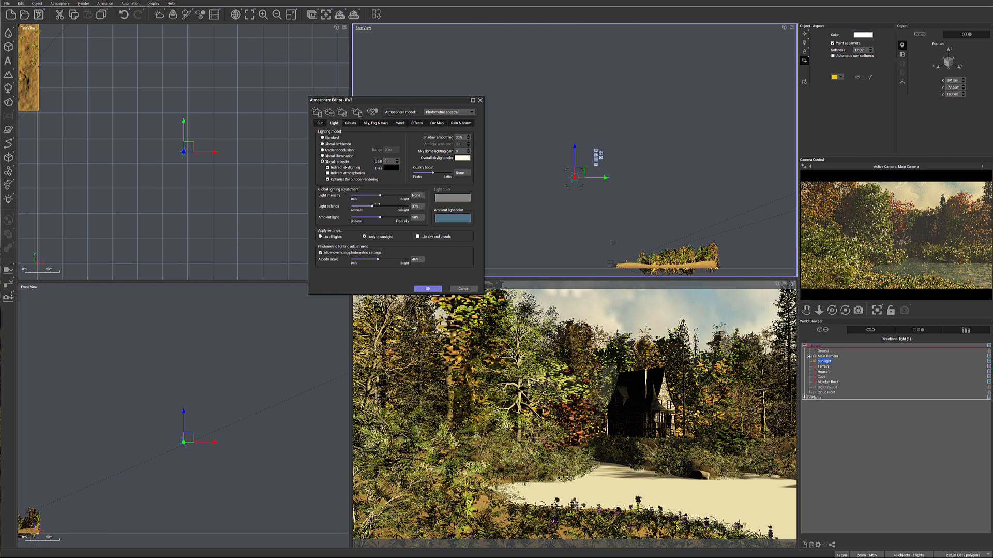
{"action": "left_click_drag", "start_coordinate": [380, 194], "coordinate": [378, 195]}
{"action": "left_click_drag", "start_coordinate": [378, 259], "coordinate": [375, 257]}
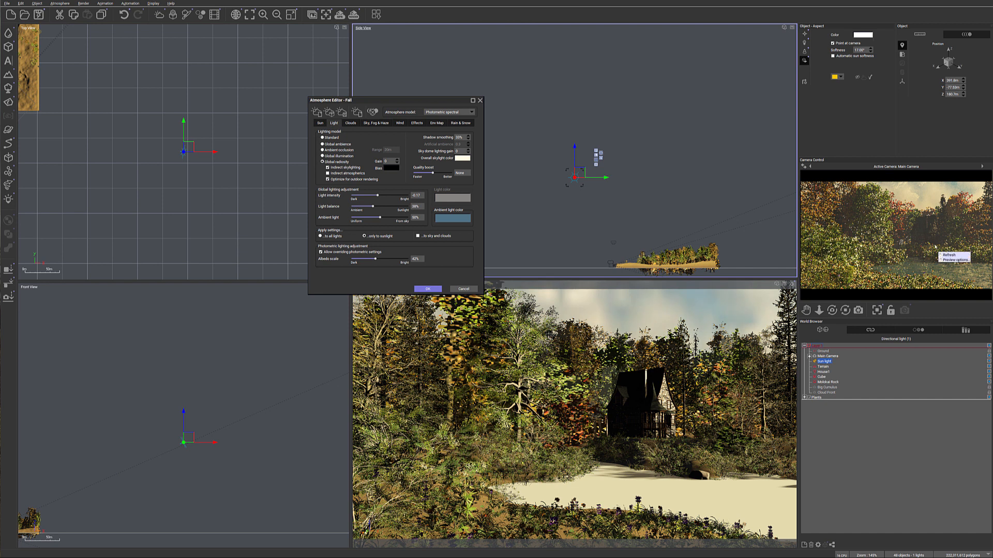
Brighten the blue ambient light color slightly.
{"action": "right_click", "coordinate": [457, 221]}
{"action": "left_click", "coordinate": [465, 224]}
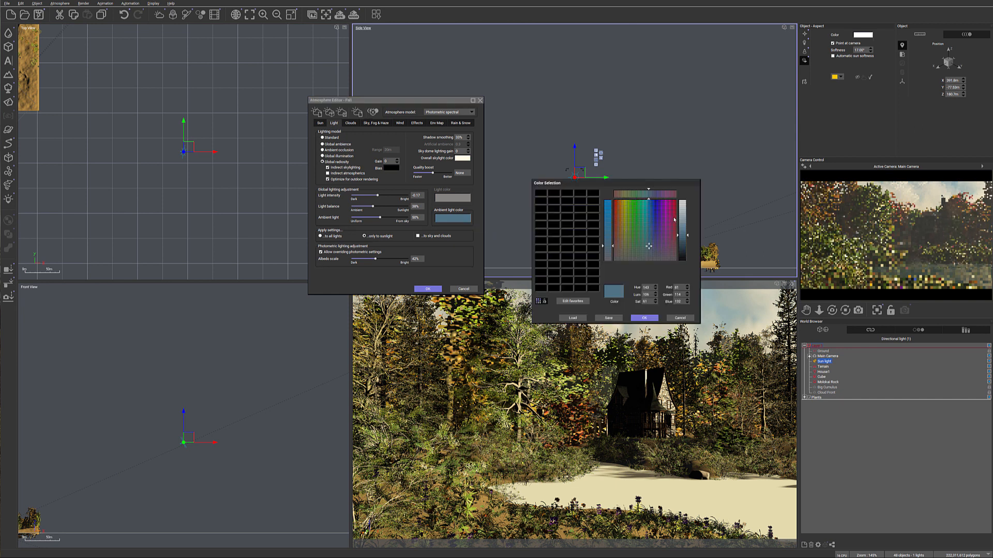
{"action": "left_click", "coordinate": [682, 230]}
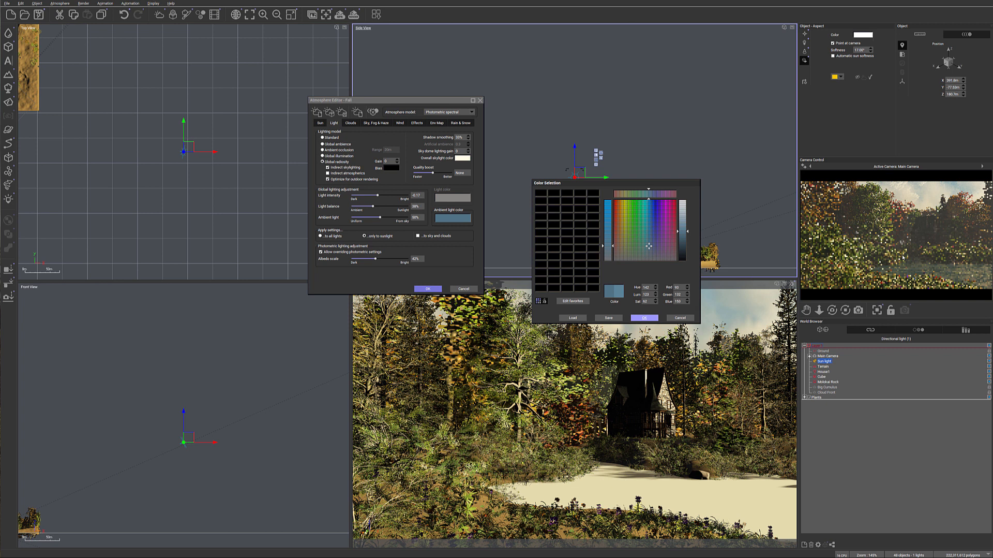
{"action": "left_click", "coordinate": [645, 318]}
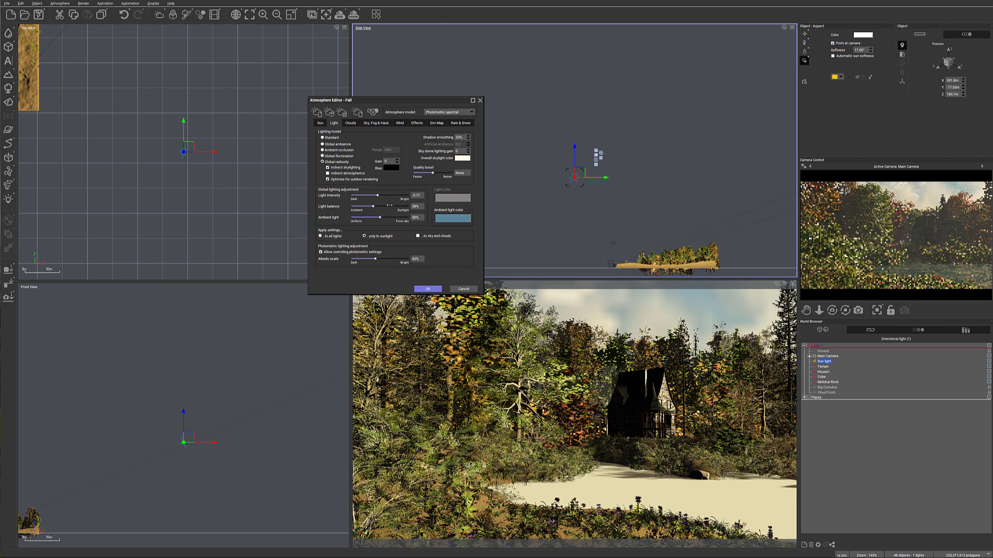
Raise the light intensity to about -0.02 and the light balance to 40%, and refresh the camera preview.
{"action": "left_click_drag", "start_coordinate": [377, 195], "coordinate": [380, 195]}
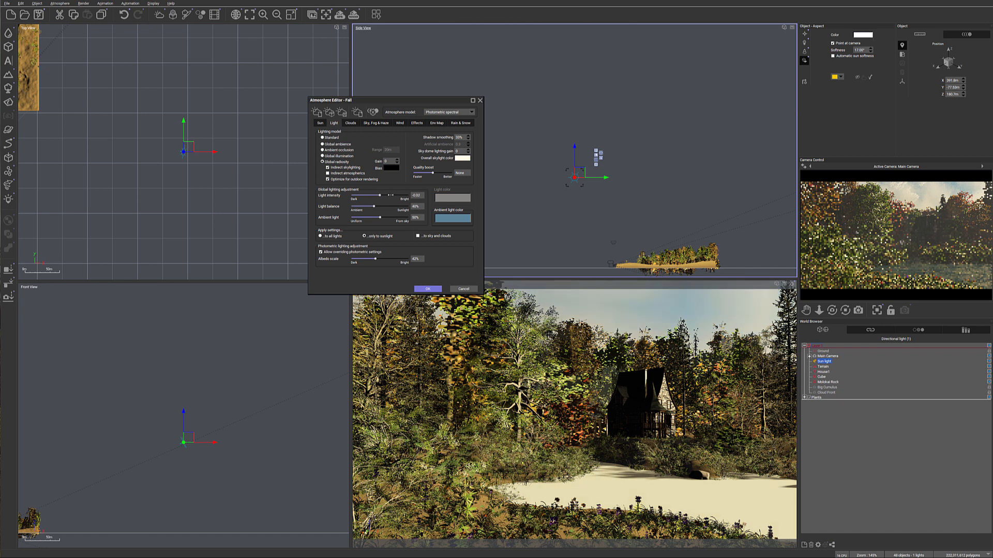
{"action": "right_click", "coordinate": [906, 219]}
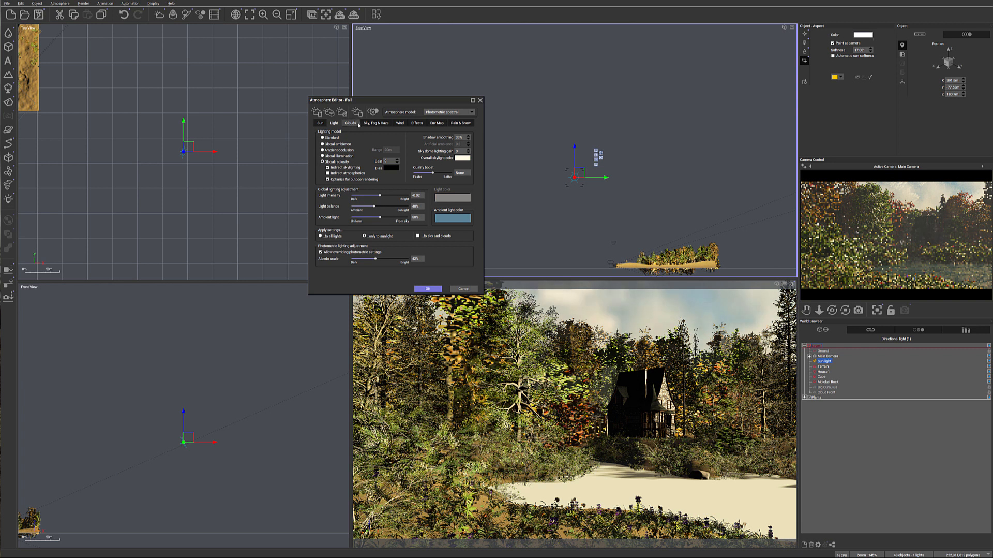
Set haze ground density to about 39%, fog ground density to 12% and the sky quality boost to 0, and refresh the camera preview.
{"action": "left_click", "coordinate": [376, 123]}
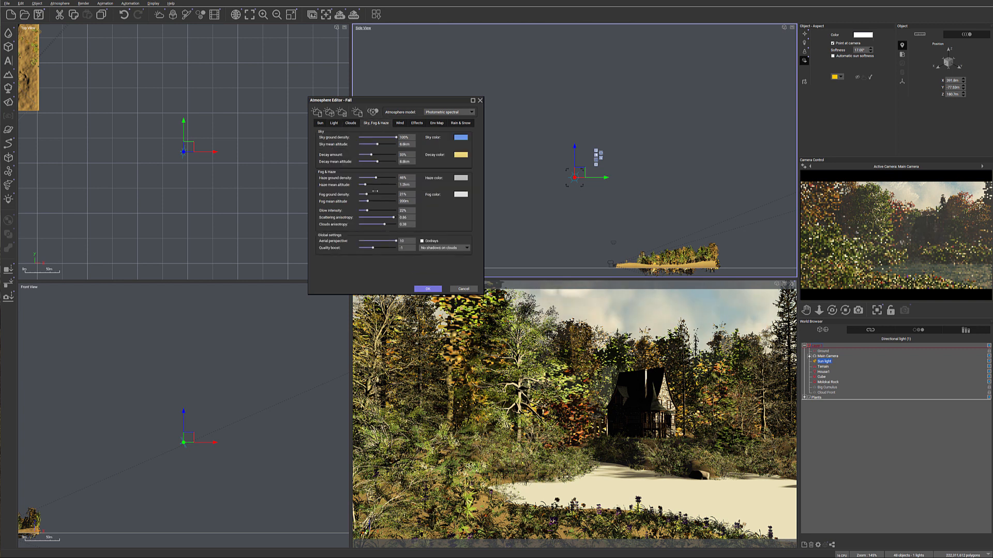
{"action": "left_click_drag", "start_coordinate": [376, 177], "coordinate": [363, 194]}
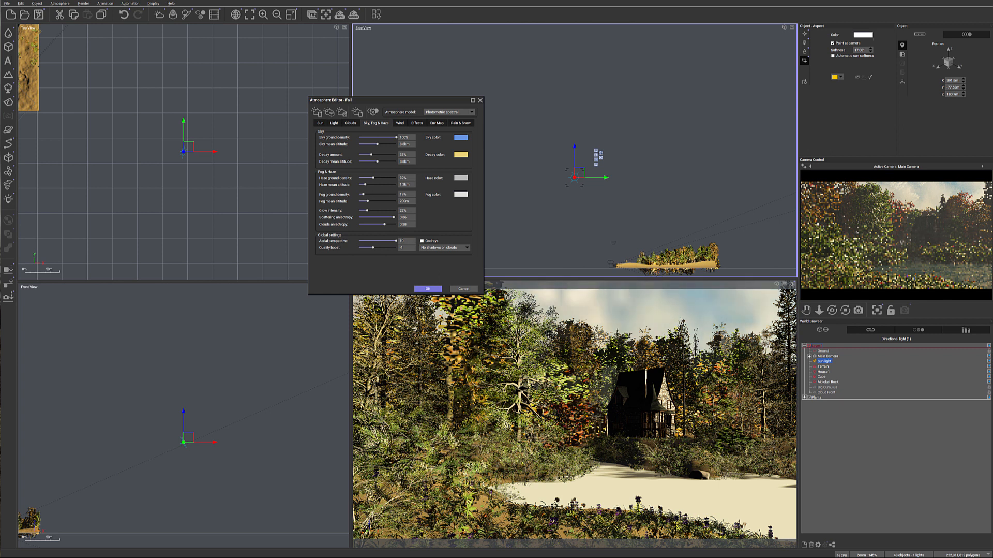
{"action": "left_click_drag", "start_coordinate": [383, 248], "coordinate": [398, 246]}
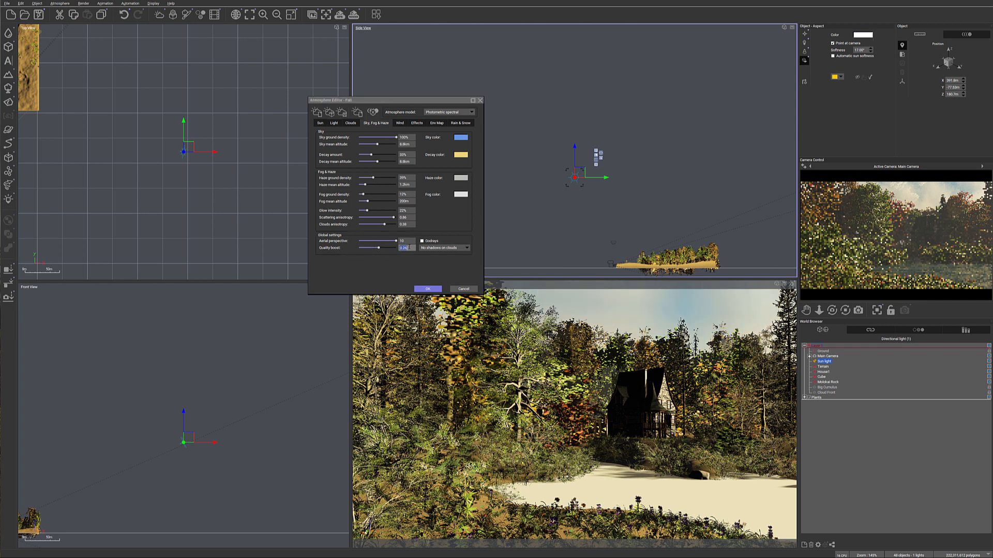
{"action": "type", "text": "0"}
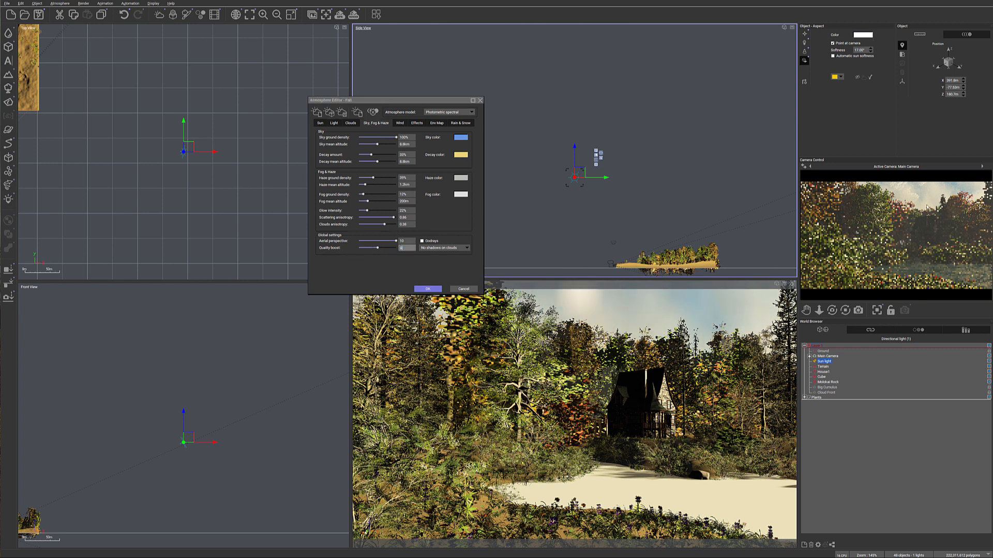
{"action": "right_click", "coordinate": [900, 225]}
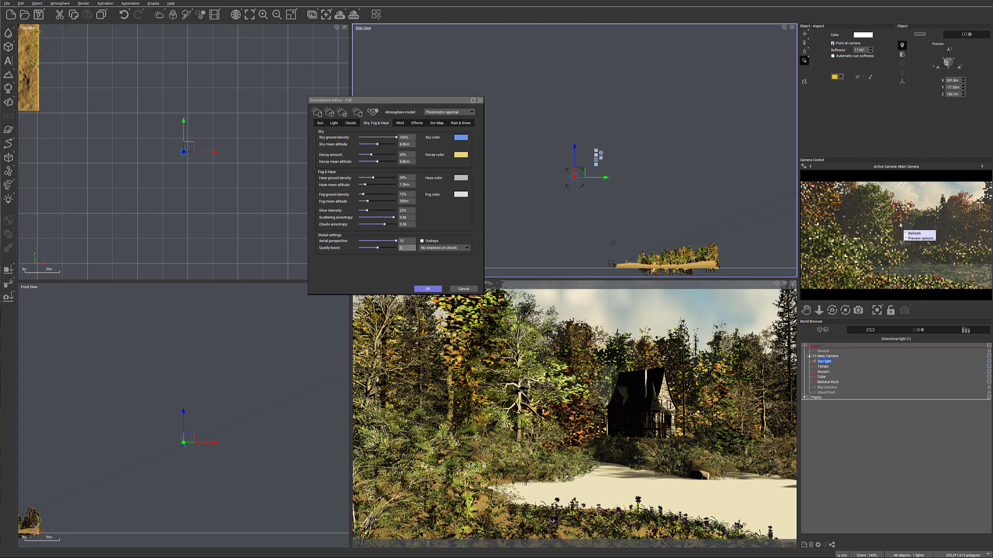
{"action": "left_click", "coordinate": [967, 244]}
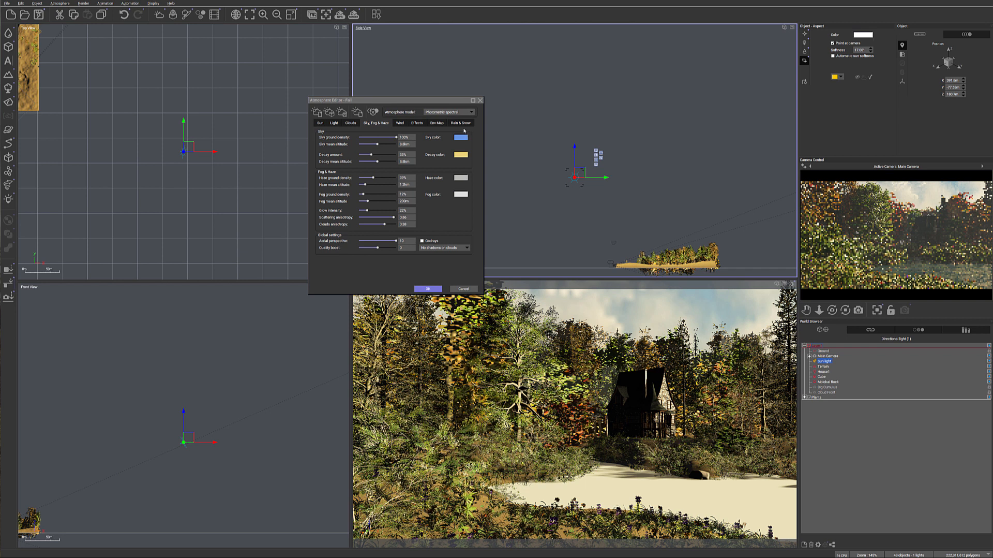
Save the atmosphere as a compressed .atm file with dependencies in the Fall folder.
{"action": "left_click", "coordinate": [341, 112]}
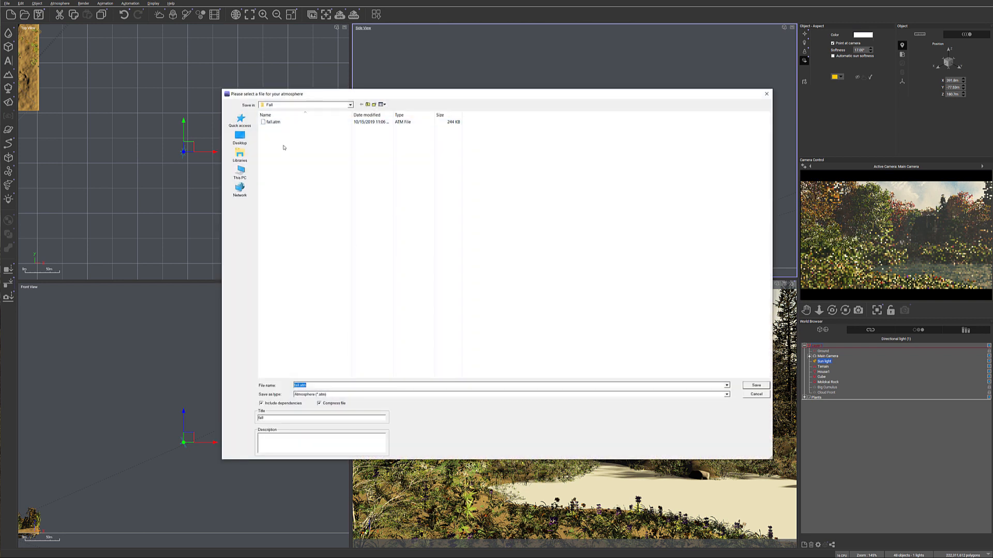
{"action": "left_click", "coordinate": [290, 122]}
{"action": "double_click", "coordinate": [305, 385]}
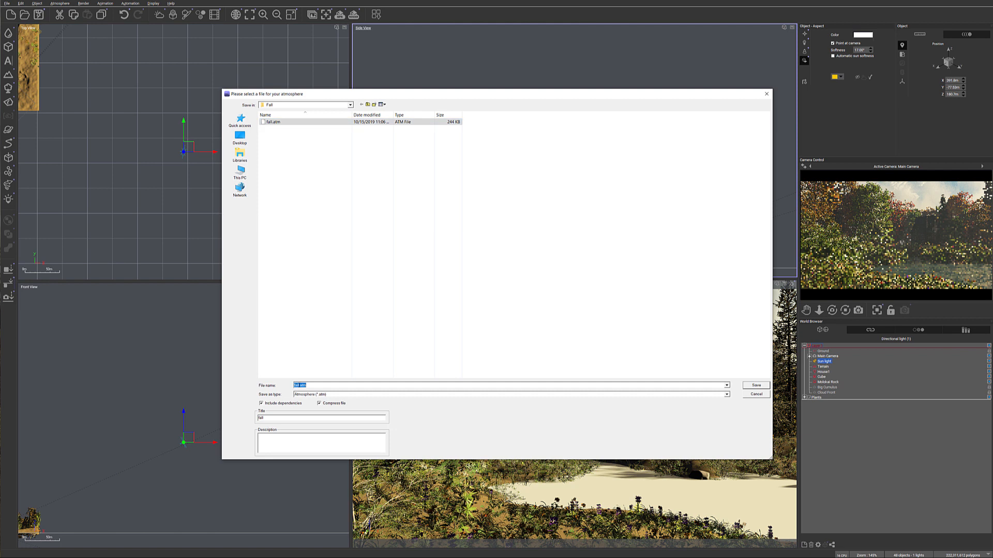
{"action": "left_click", "coordinate": [300, 385]}
{"action": "left_click", "coordinate": [756, 384]}
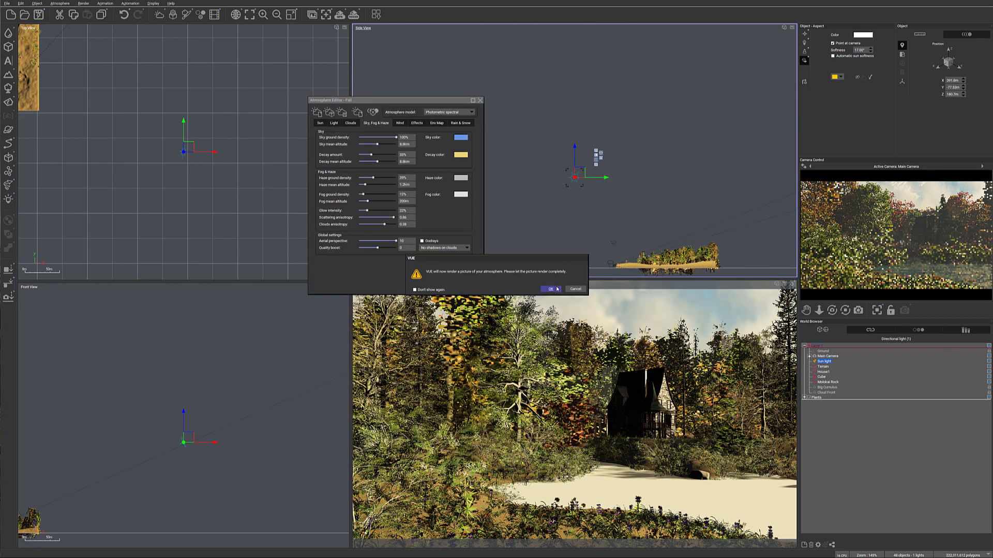
Render the atmosphere's preview picture, ignoring the luminous materials issue, and exit the preview render.
{"action": "left_click", "coordinate": [551, 289]}
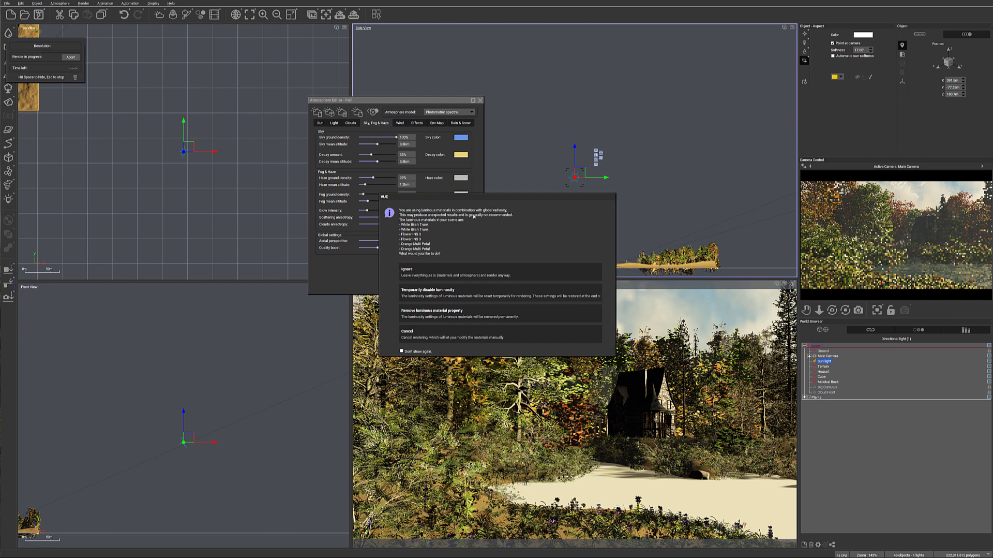
{"action": "left_click", "coordinate": [465, 270]}
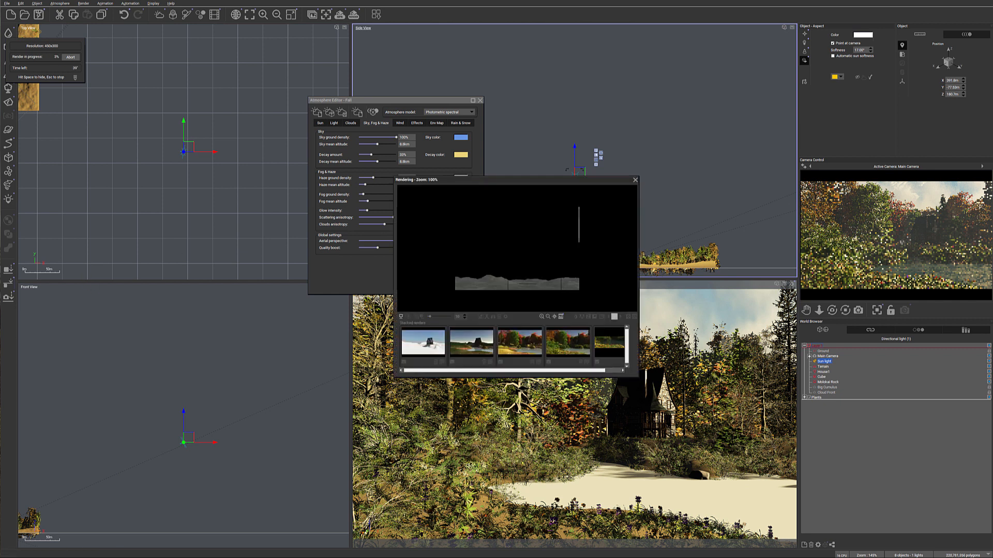
{"action": "key", "text": "Escape"}
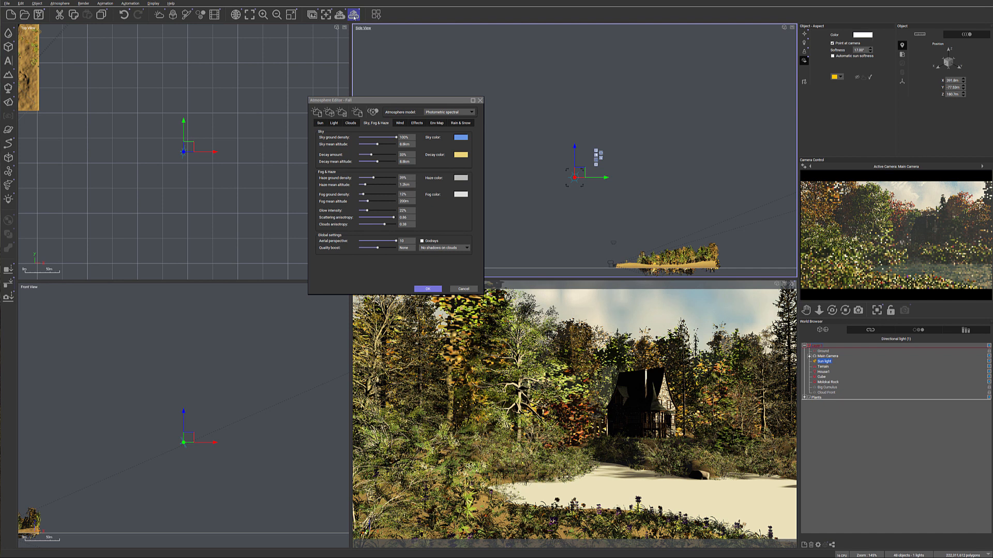
Accept the render options with a 1600x900 picture size and start rendering the scene, ignoring the luminous materials issue.
{"action": "left_click", "coordinate": [354, 16]}
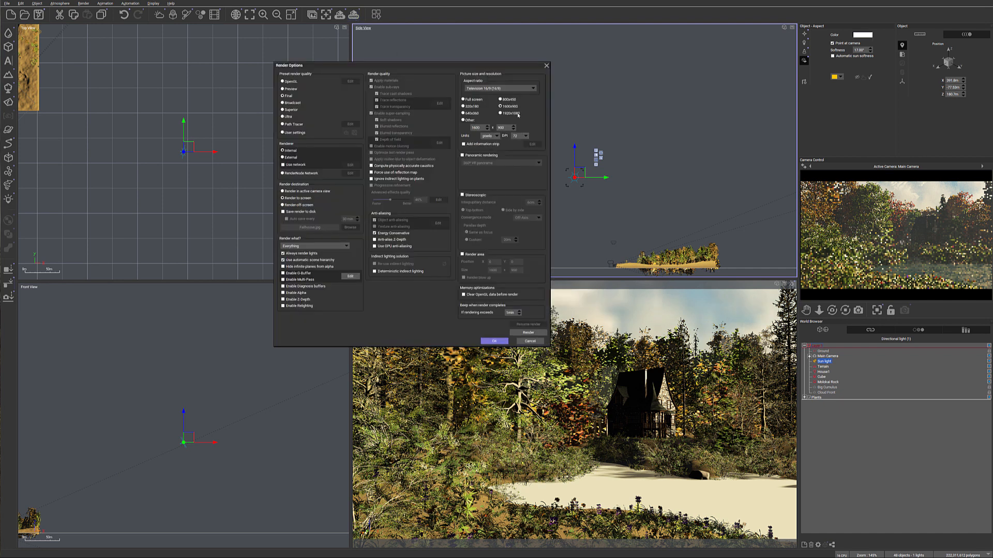
{"action": "left_click", "coordinate": [494, 341]}
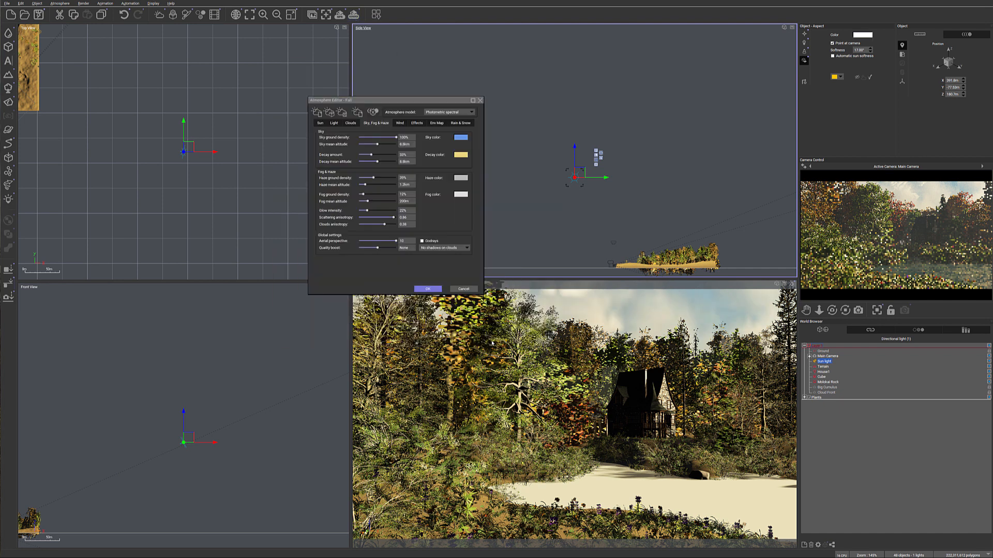
{"action": "left_click", "coordinate": [354, 14]}
{"action": "left_click", "coordinate": [517, 271]}
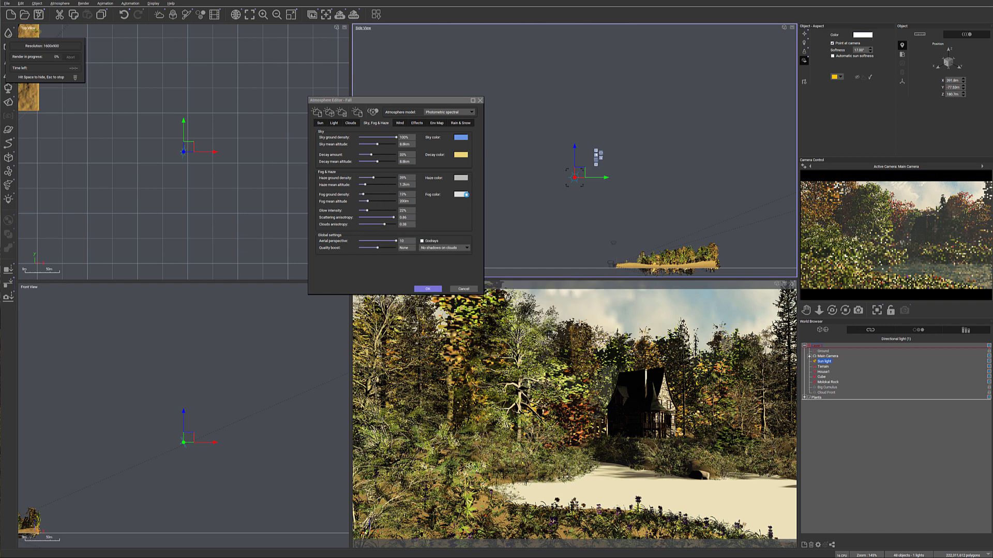